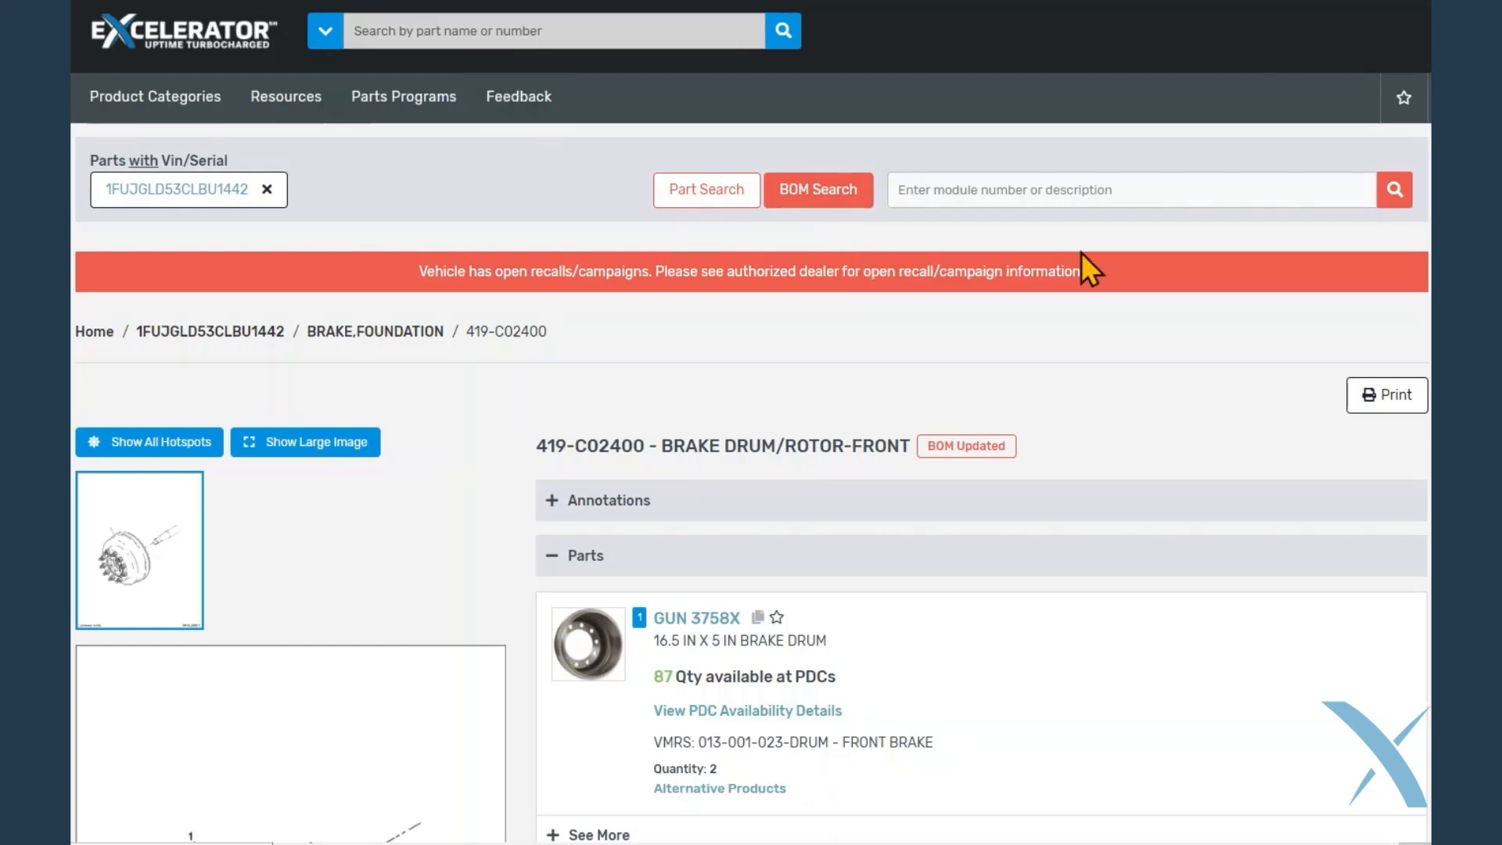
Create a new favorites list named "gunite parts" with the description "drum and slack adjuster"
click(1401, 102)
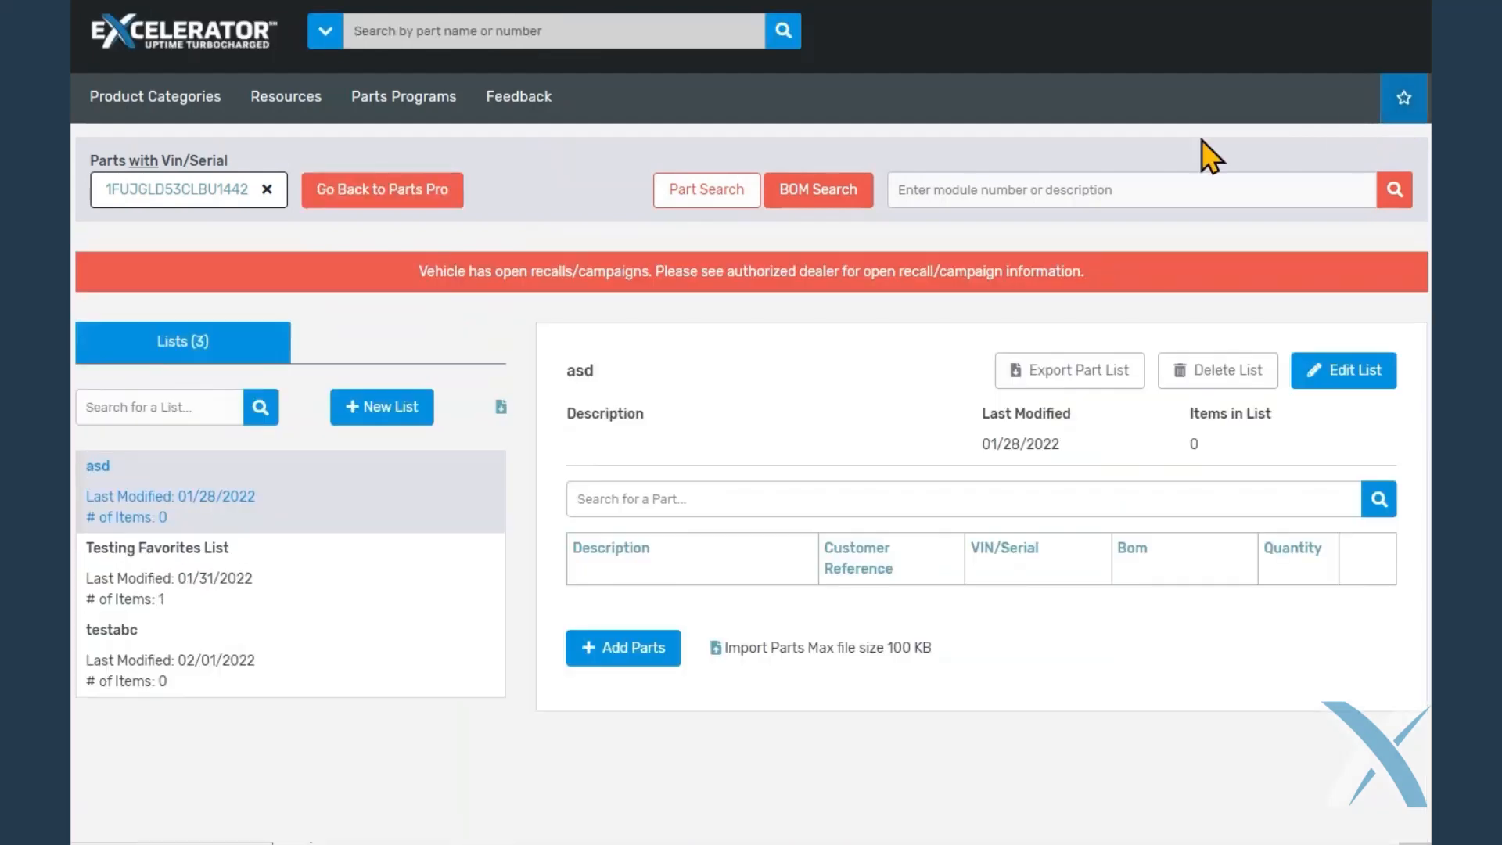
click(402, 403)
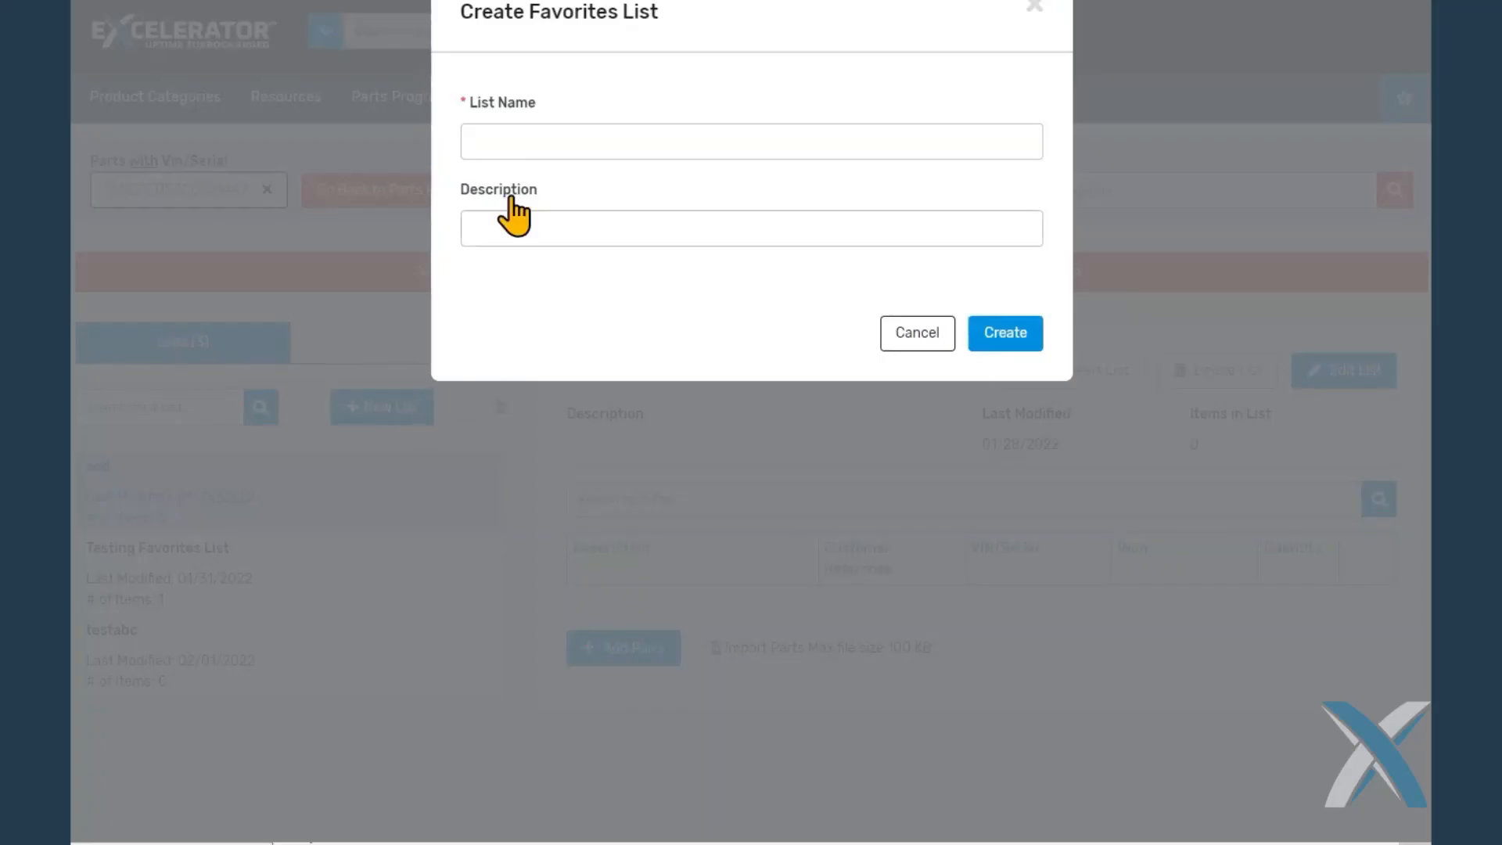
click(520, 141)
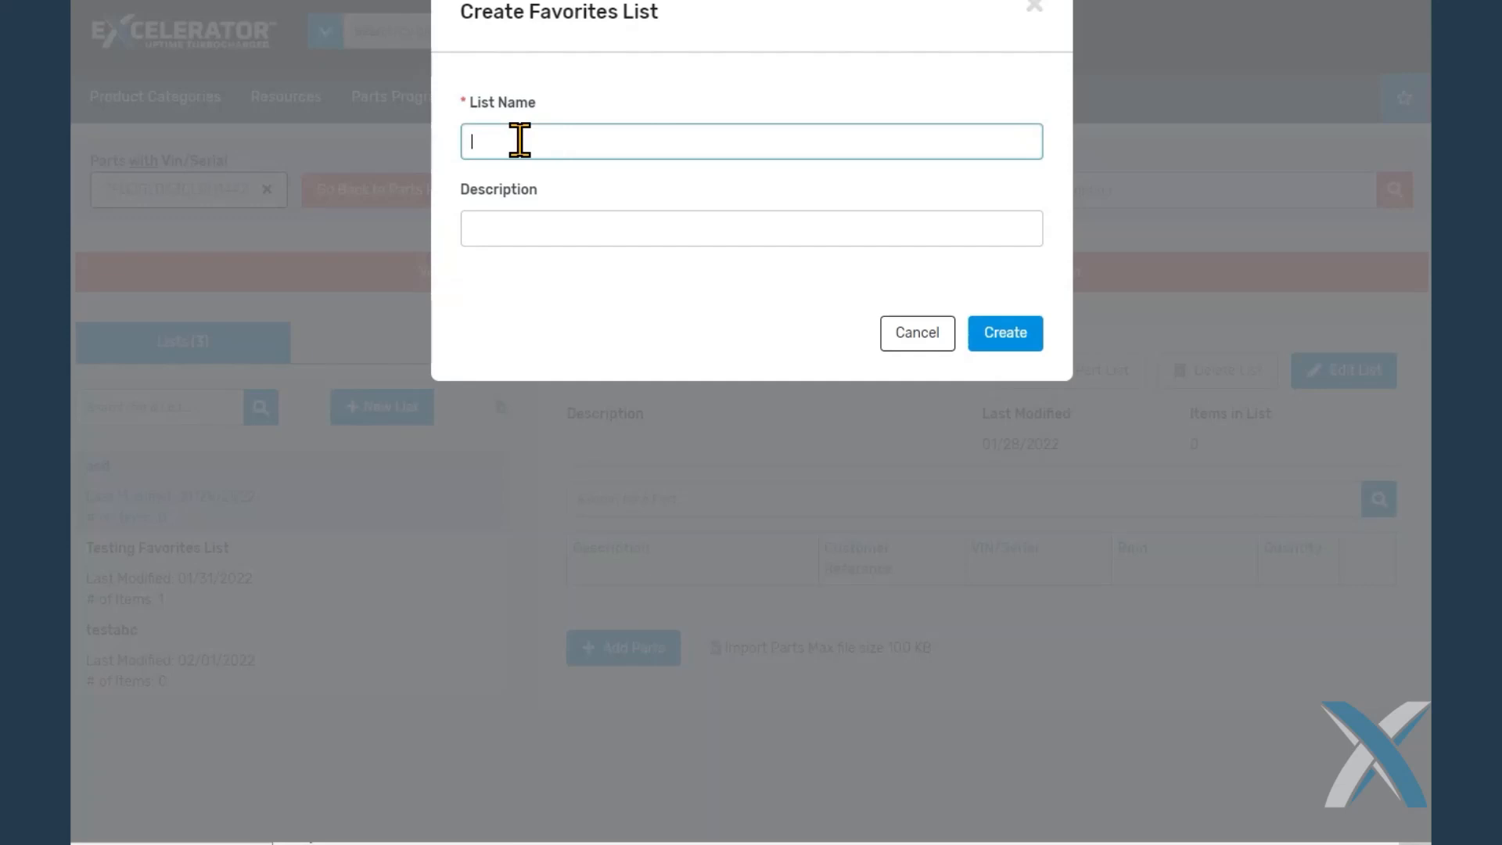
text(gunite parts)
click(532, 232)
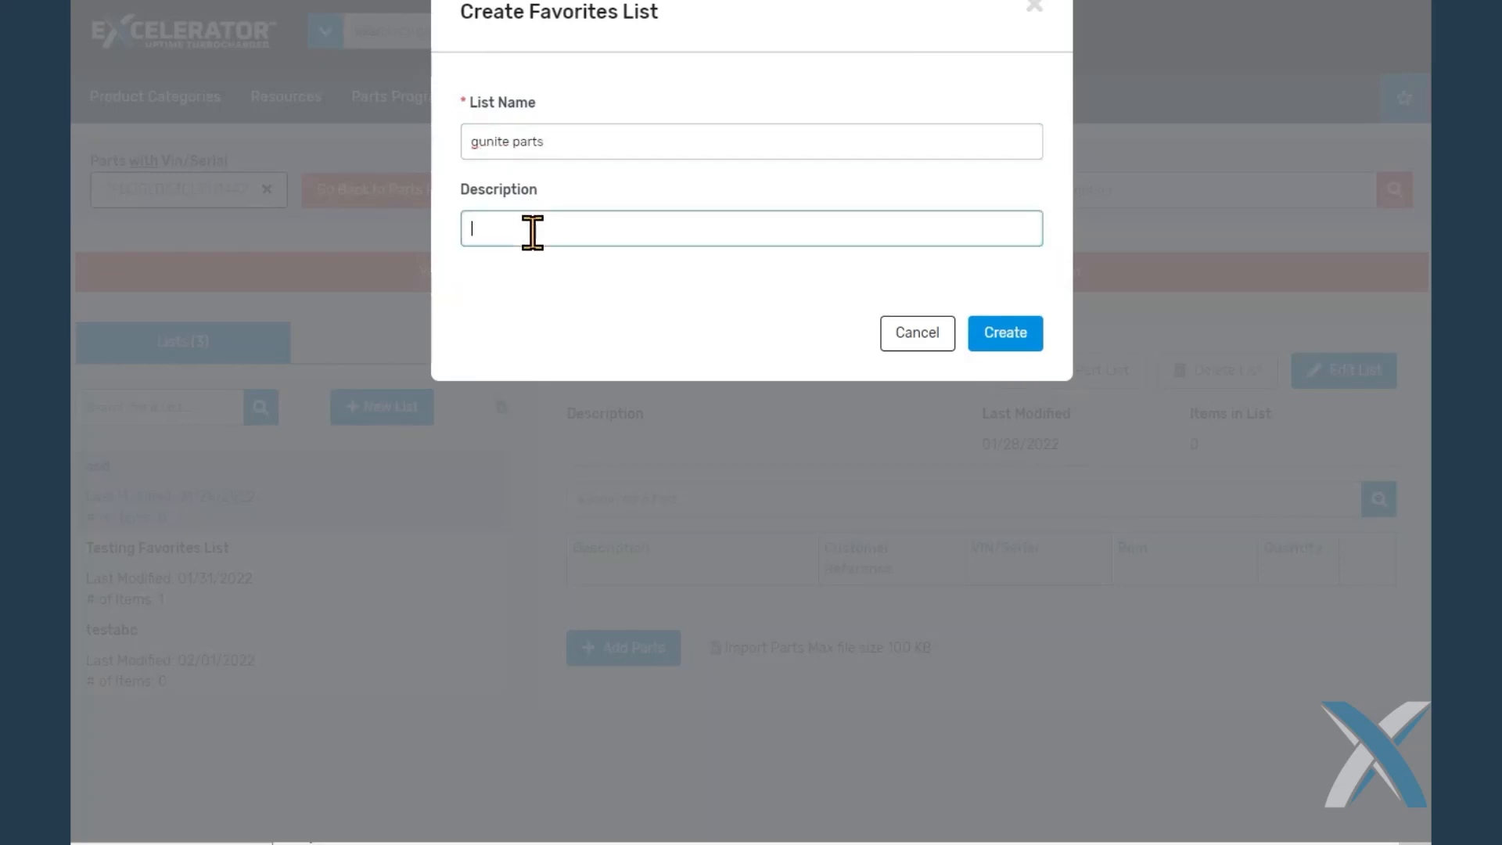
text(drum and slack adjuster)
click(1020, 338)
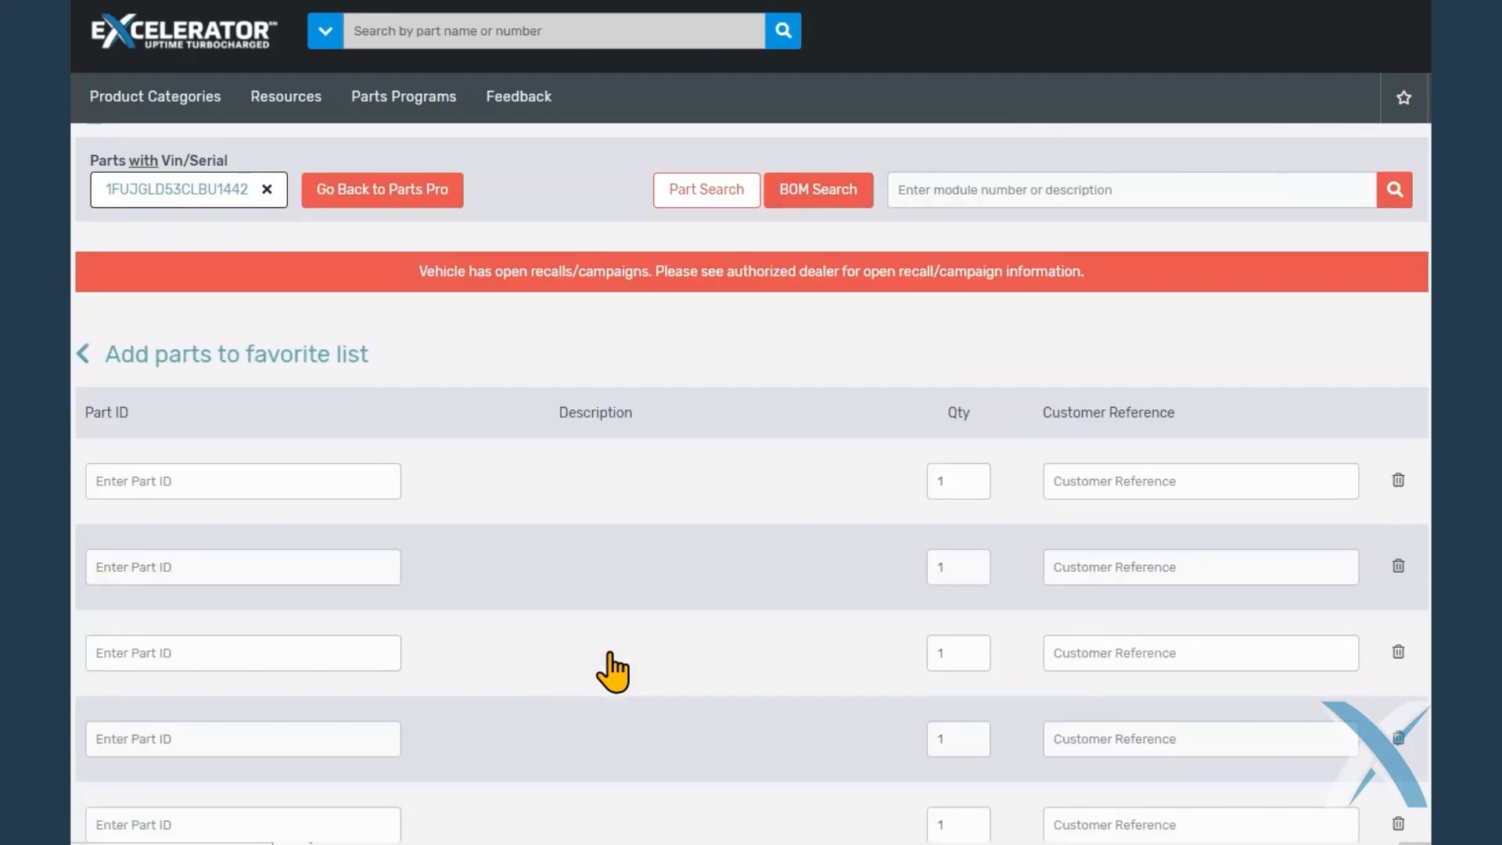
Enter part gun as1140 in the first row for adding parts, keeping quantity 1, with customer reference as1140
click(241, 479)
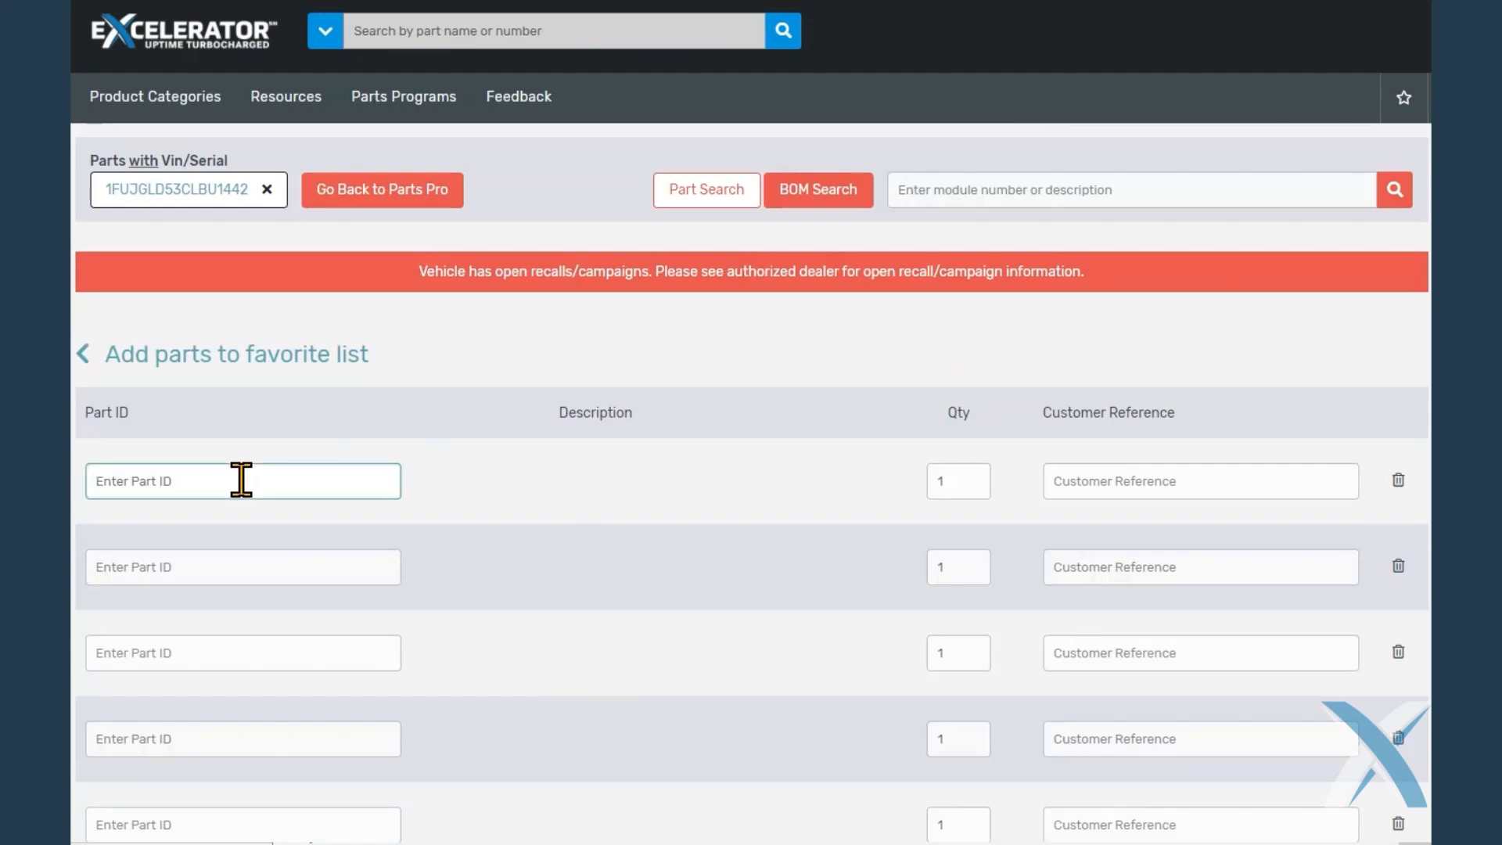
text(gun)
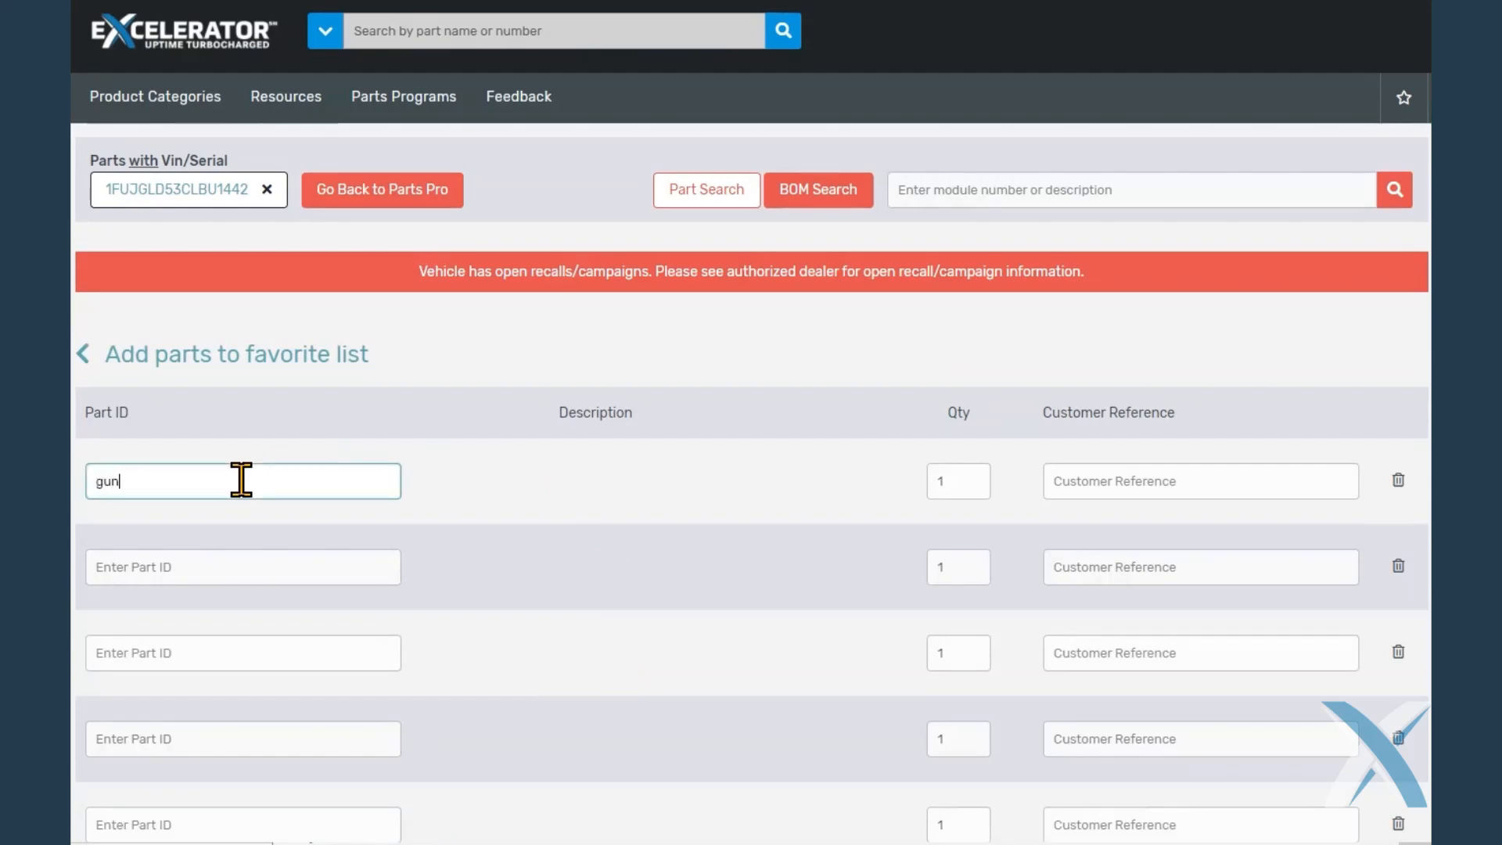
text( as1140)
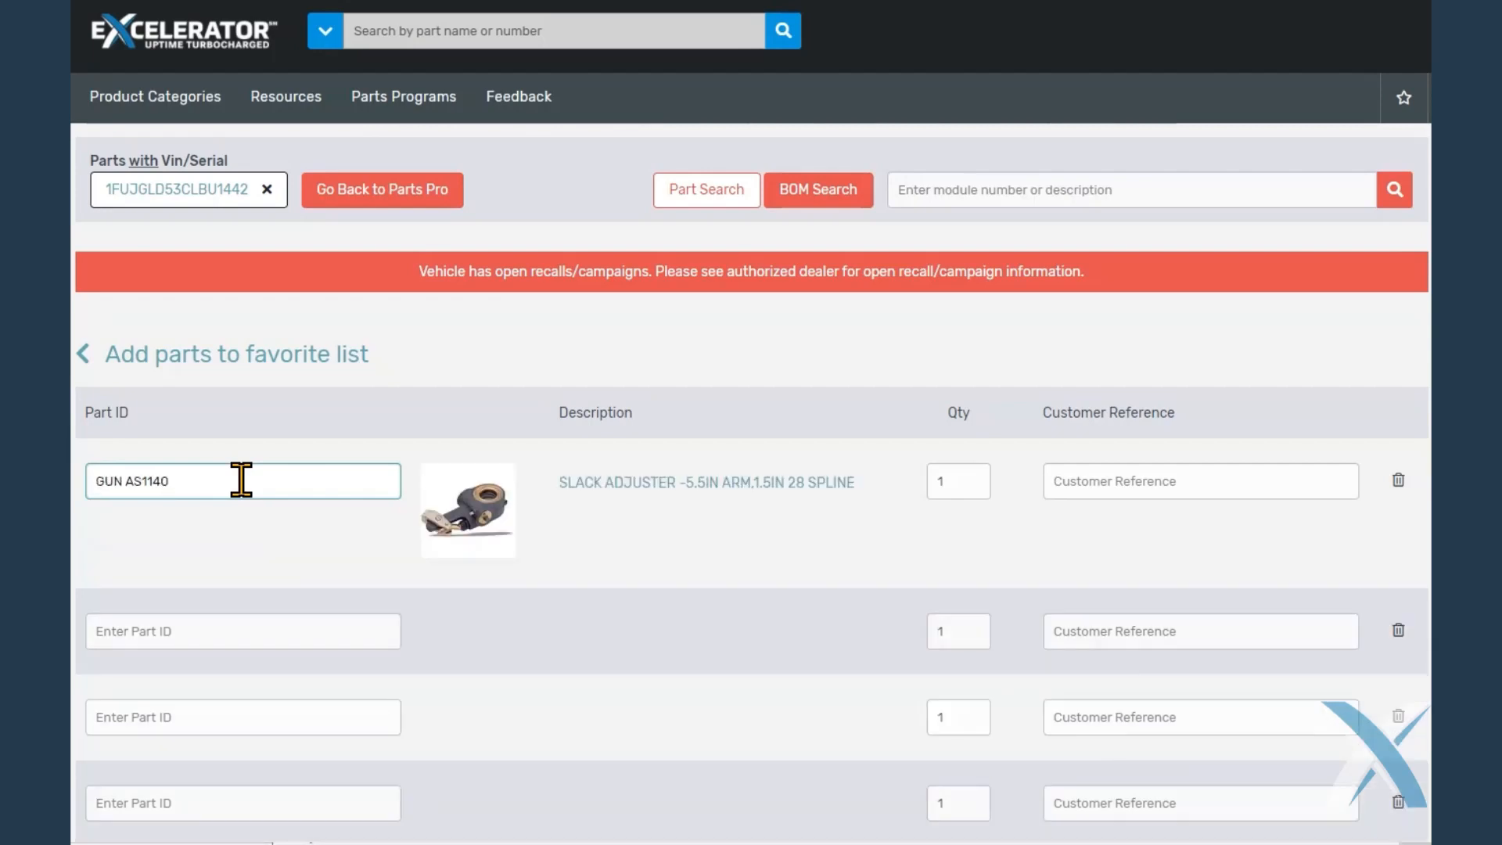
click(959, 488)
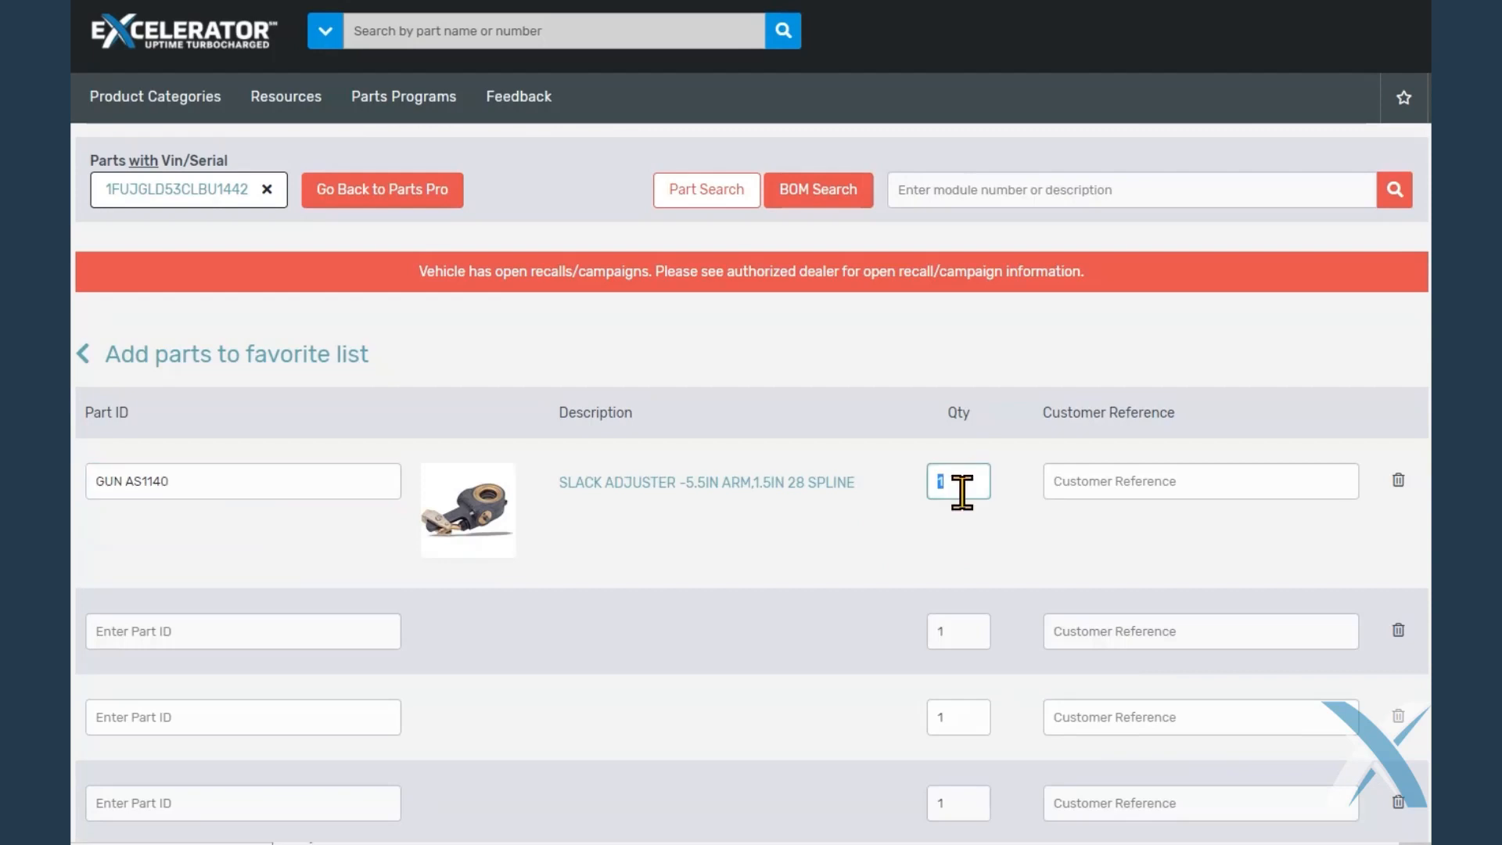
click(1095, 490)
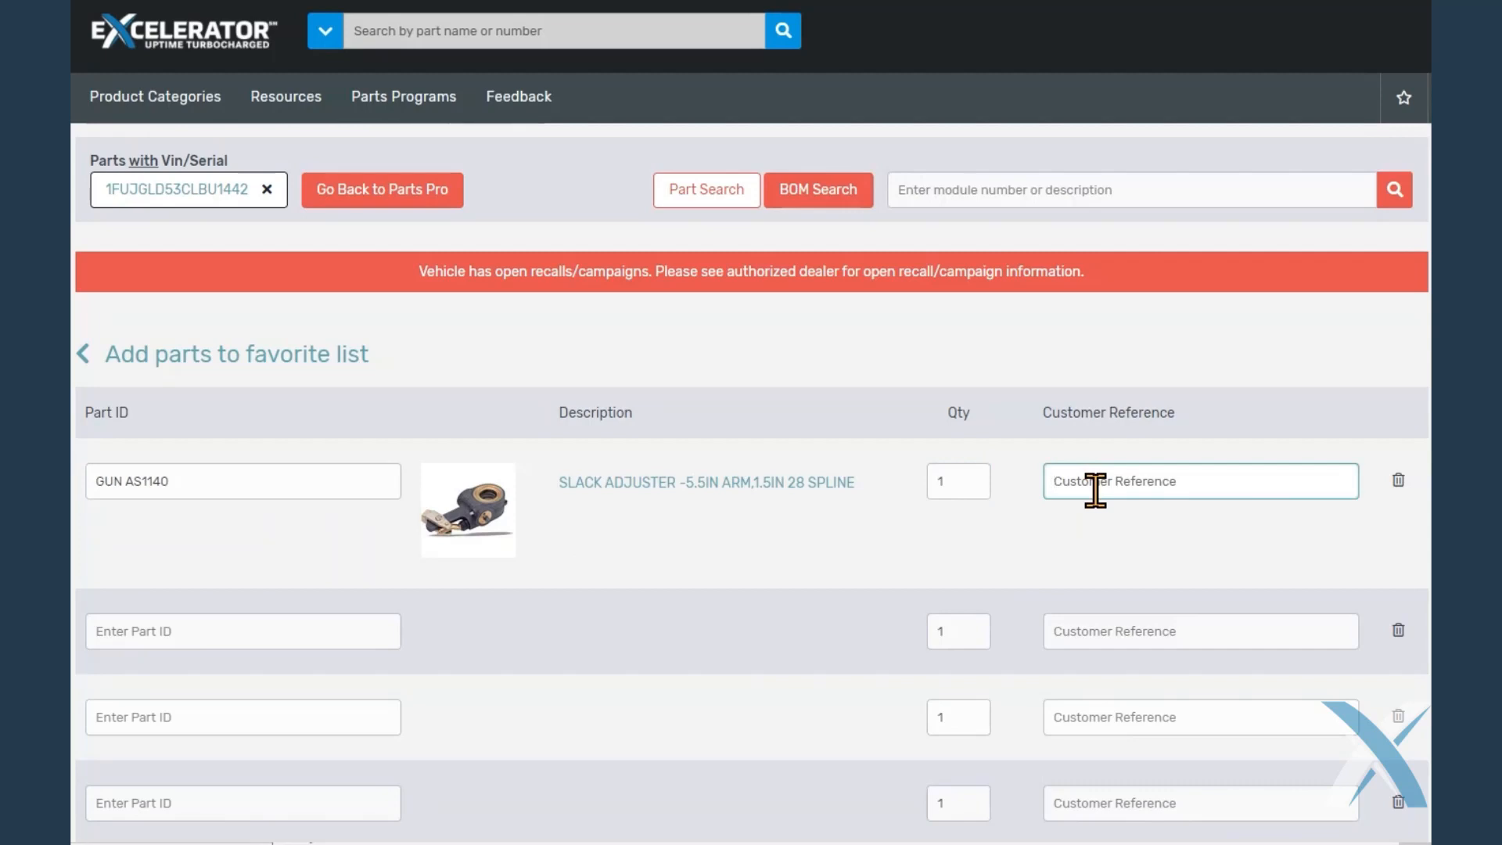
text(as)
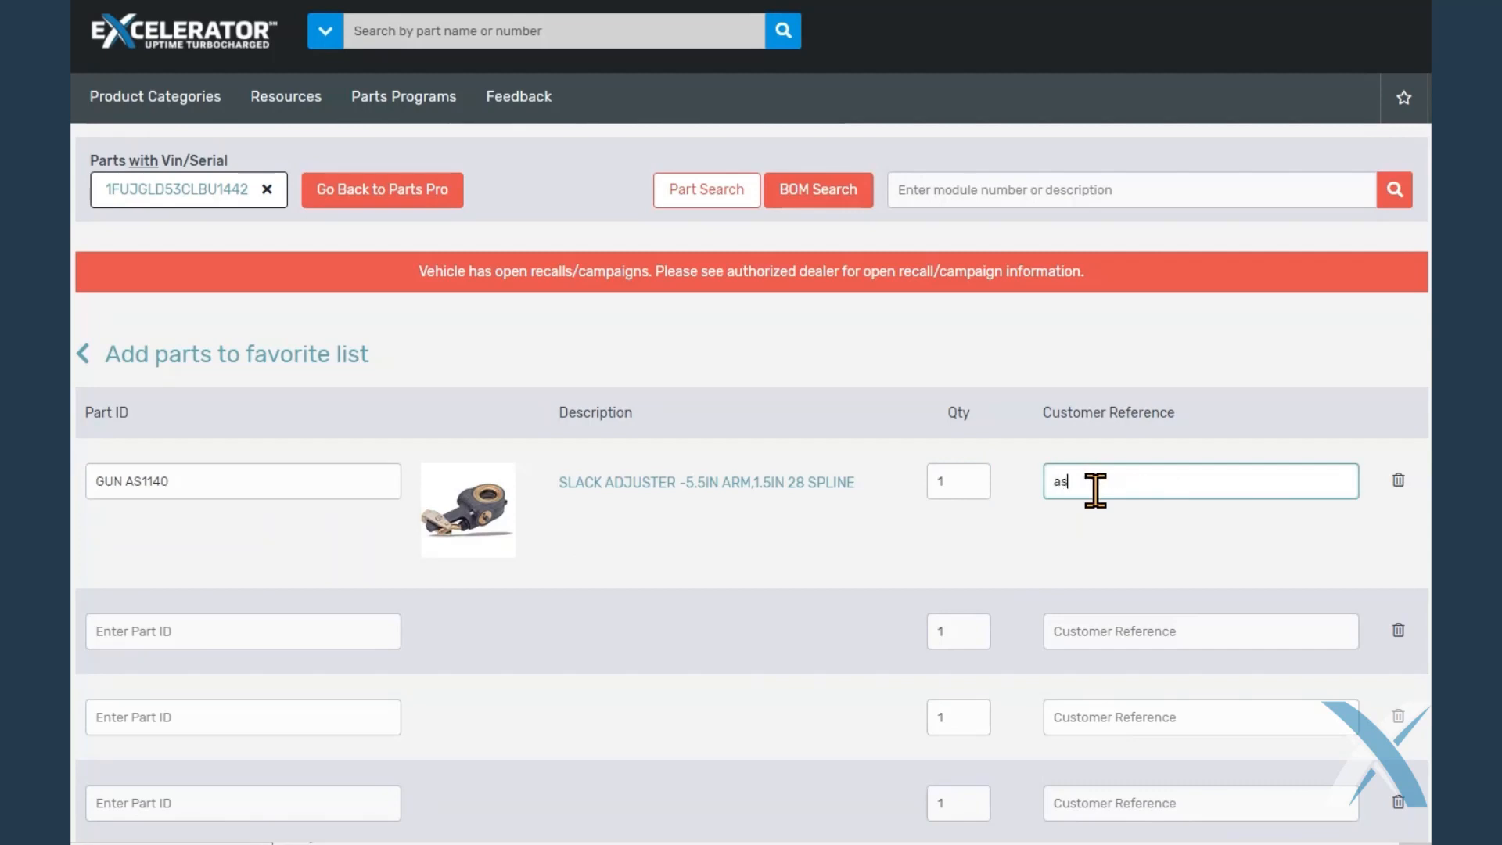
text(1140)
Add the entered slack adjuster to the gunite parts list and open that list
scroll(1112, 494, down, 10)
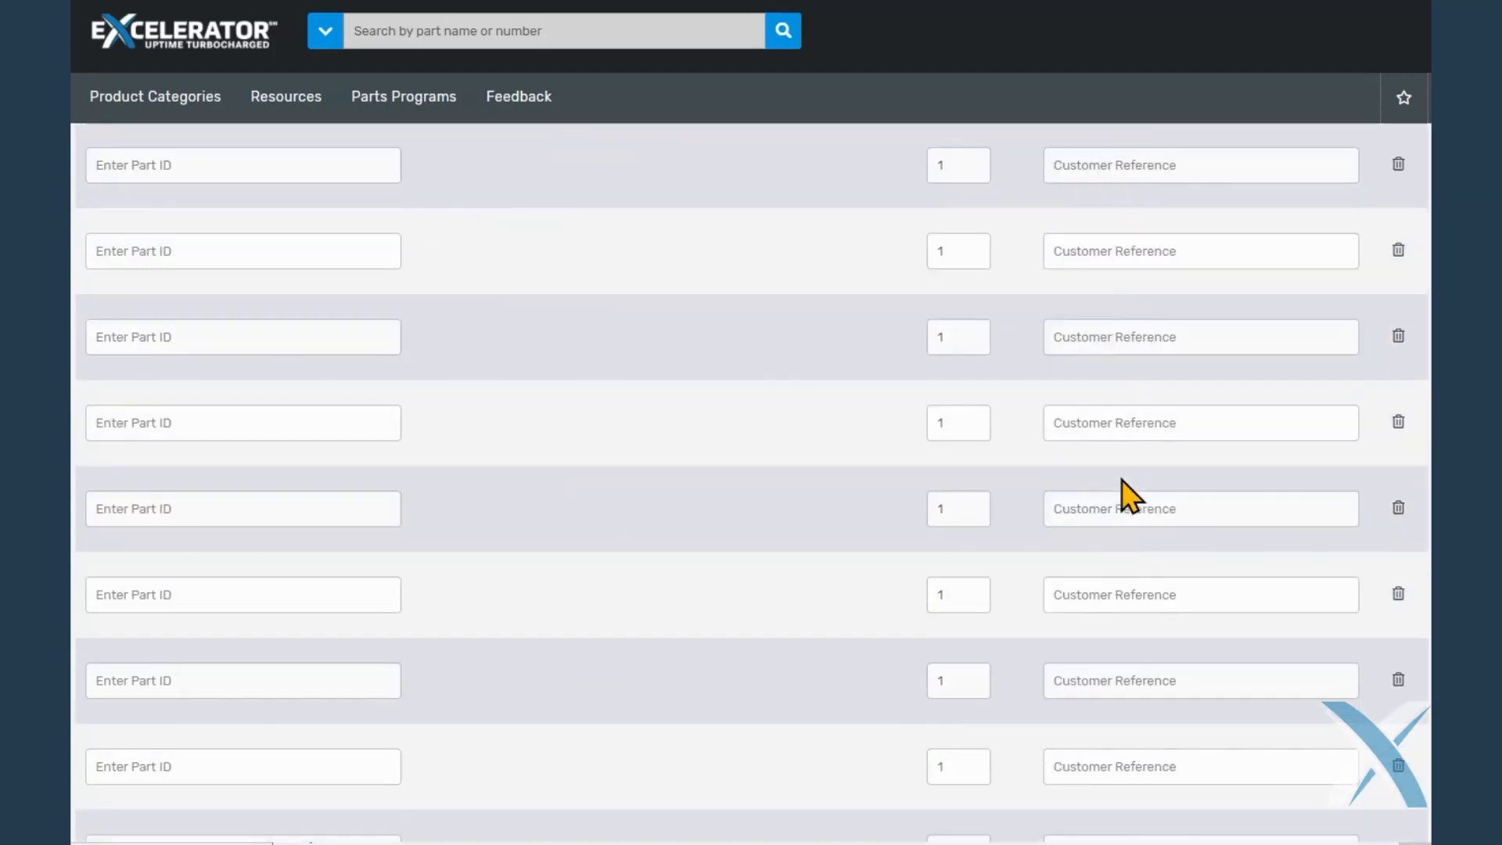
scroll(1135, 502, down, 1)
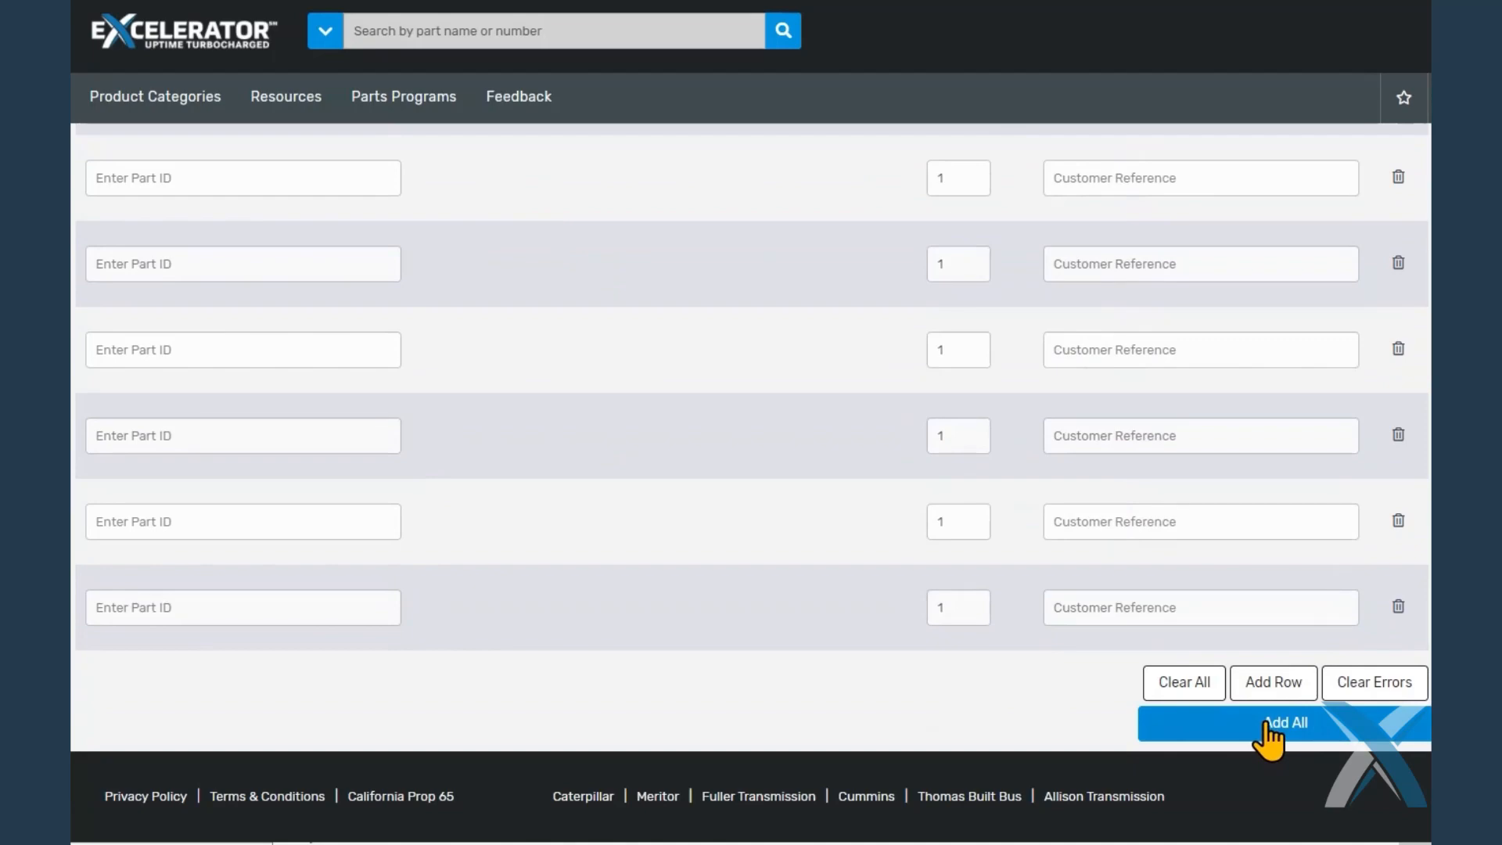
click(1273, 723)
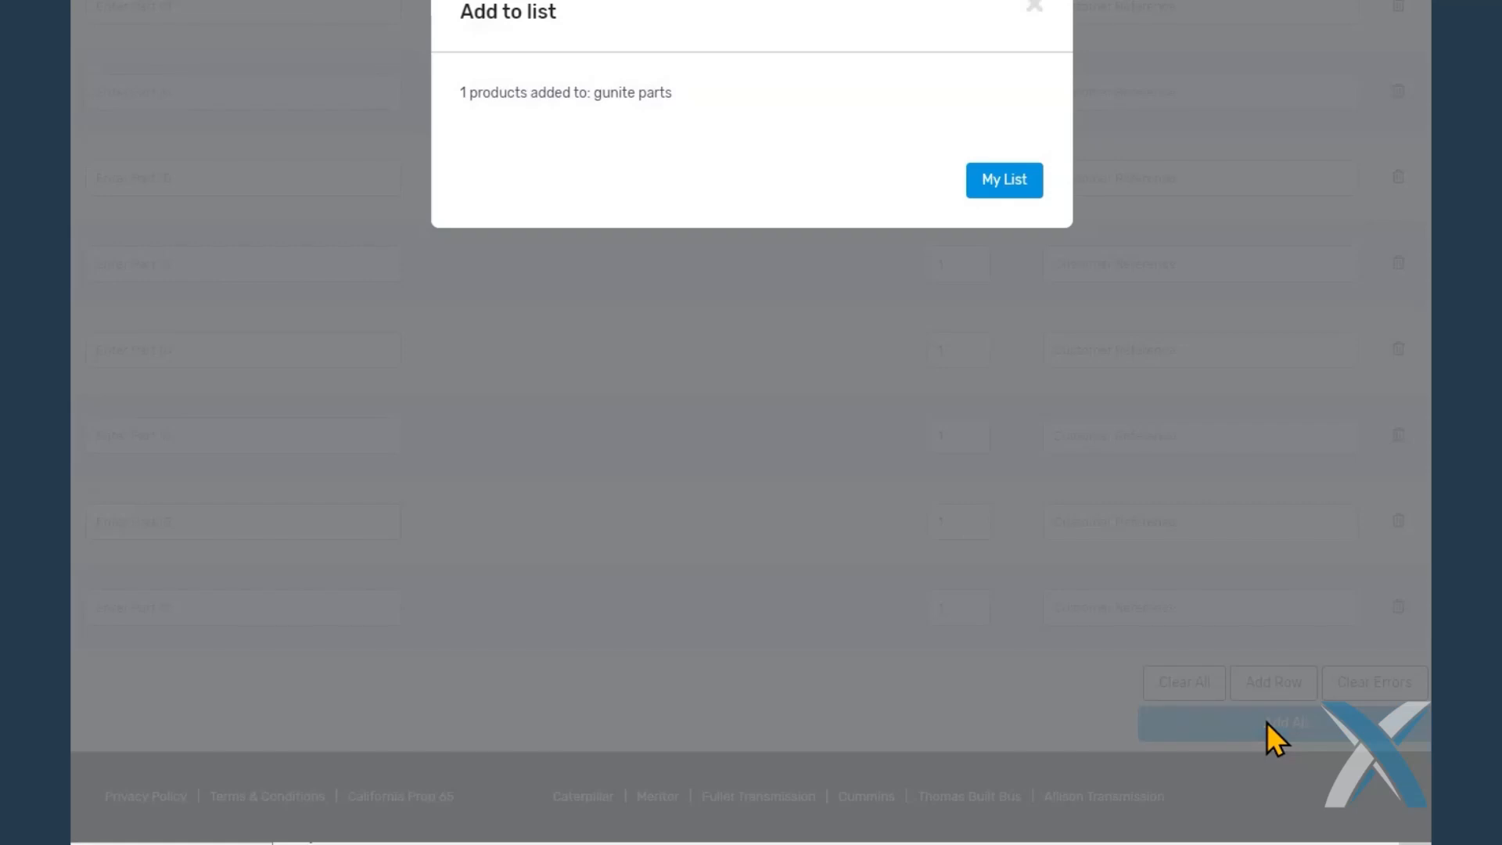
click(988, 185)
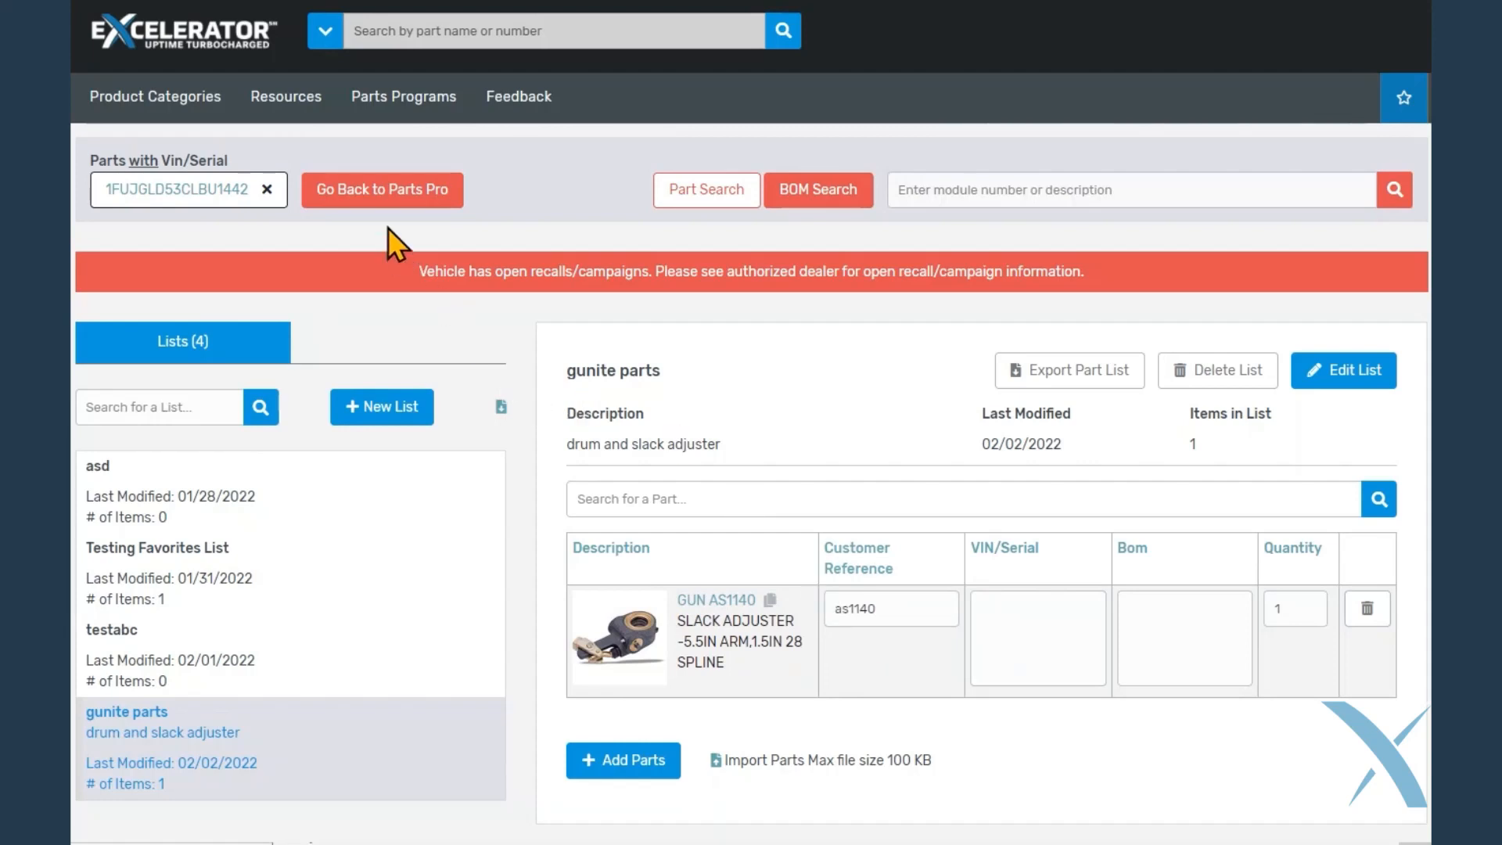
Go back to Parts Pro, add the GUN 3758X brake drum to the gunite parts favorites list, and open that list
click(365, 197)
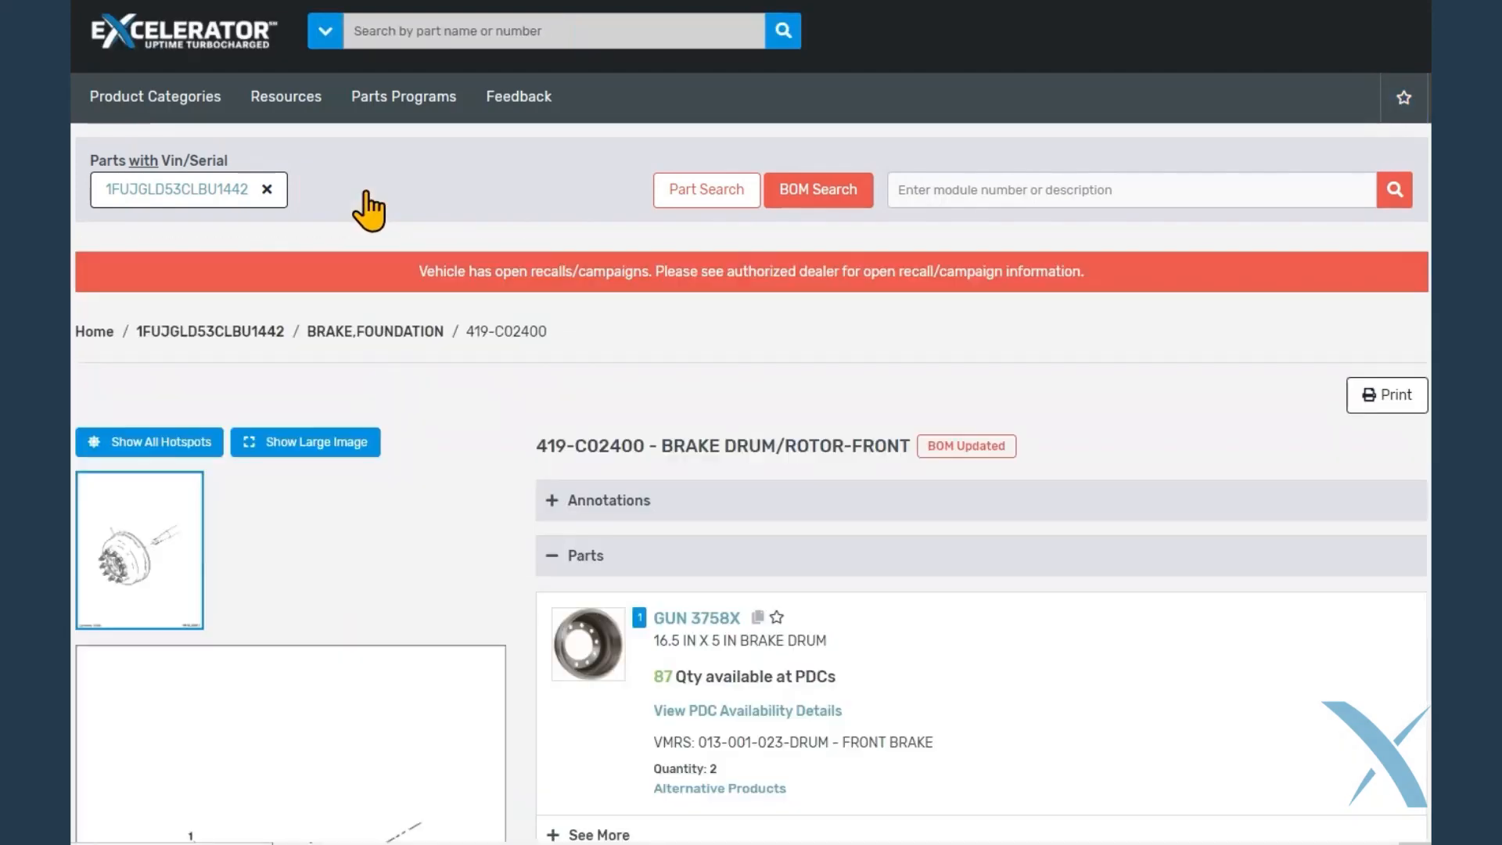
click(776, 620)
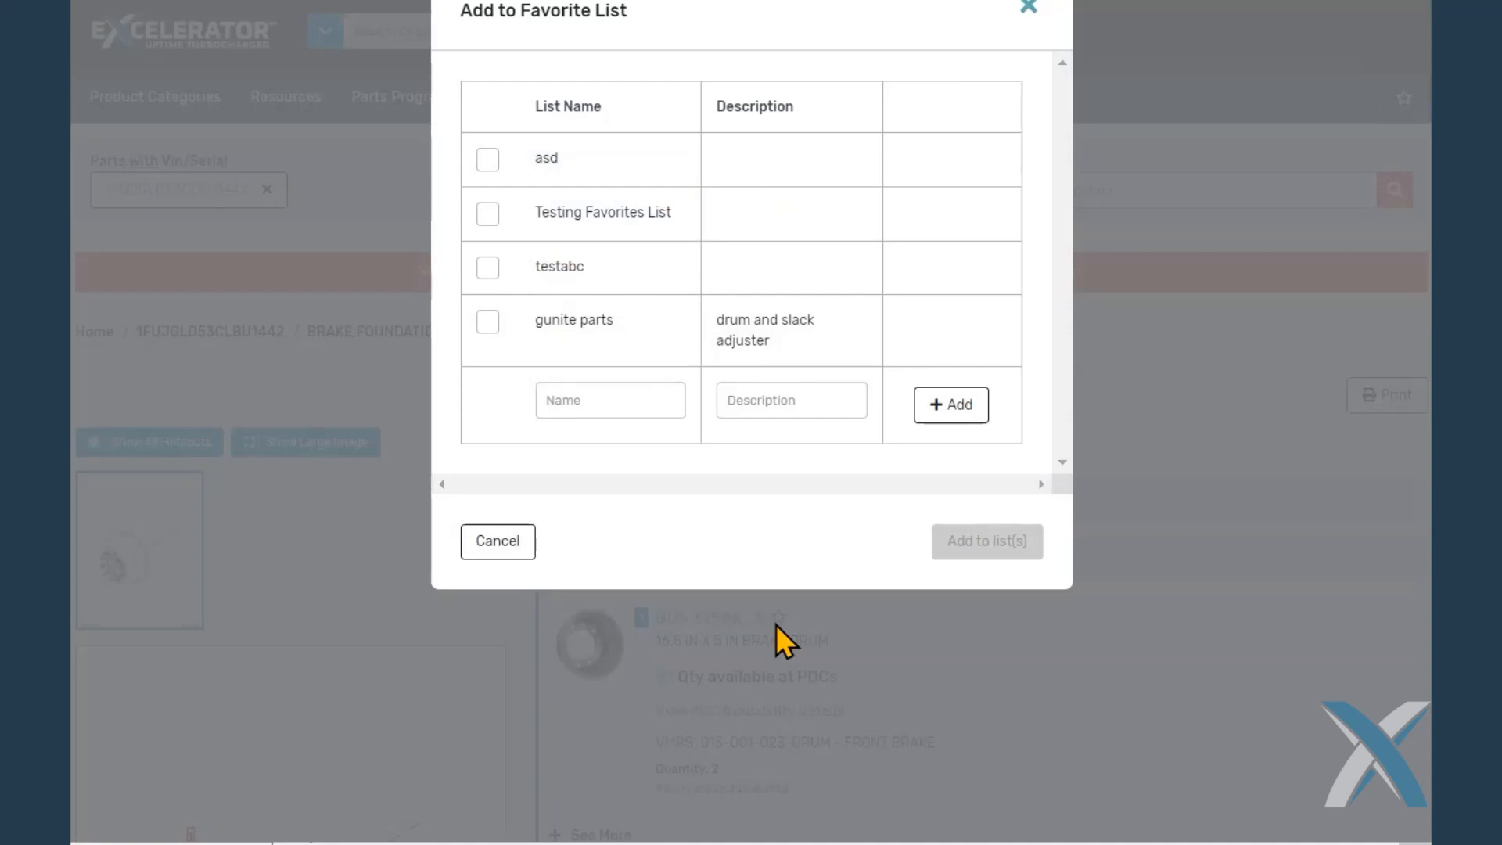
click(488, 321)
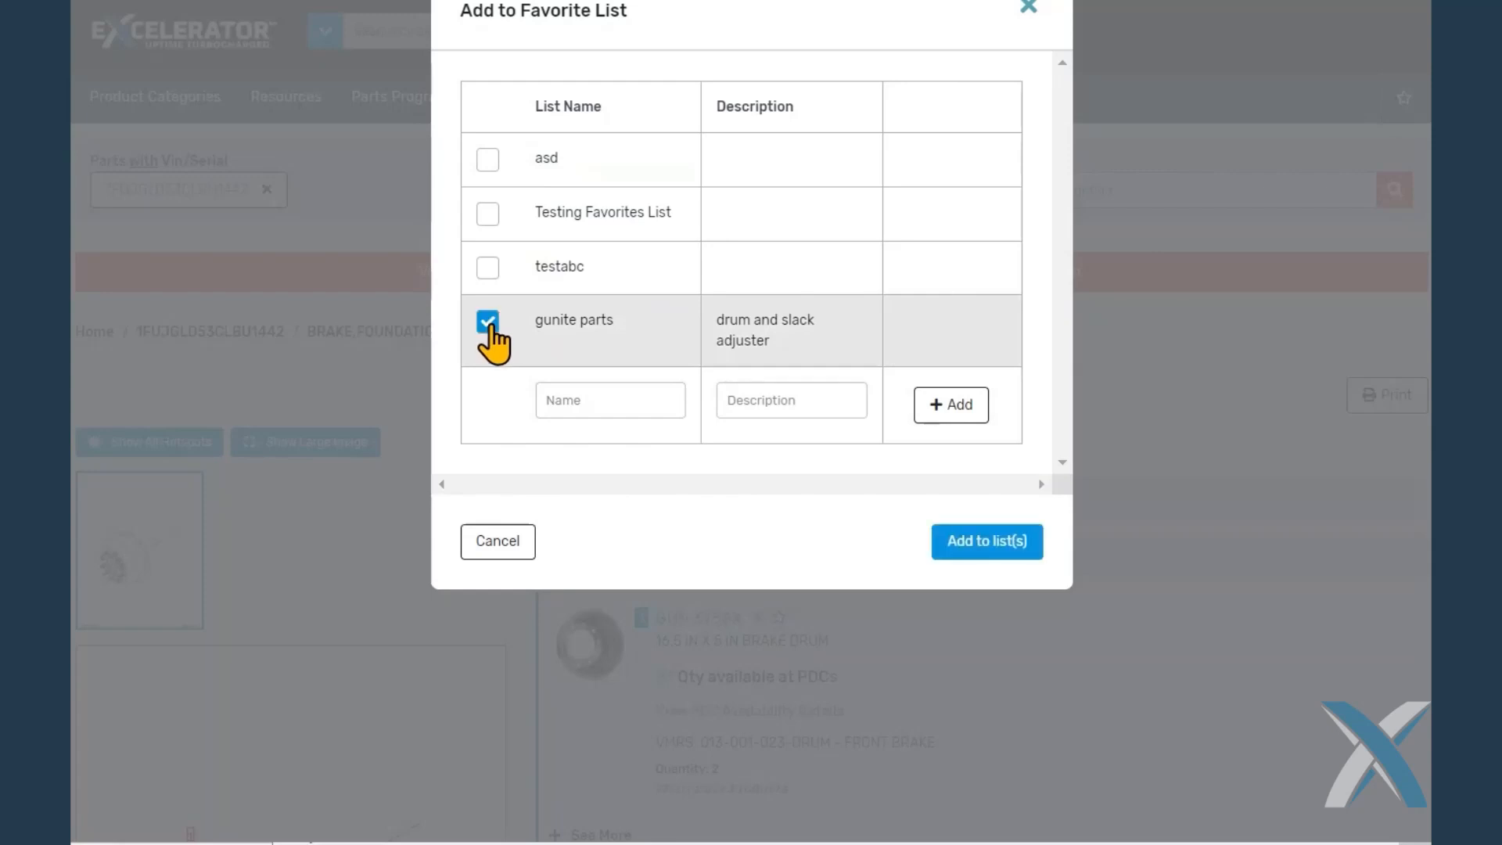
click(975, 542)
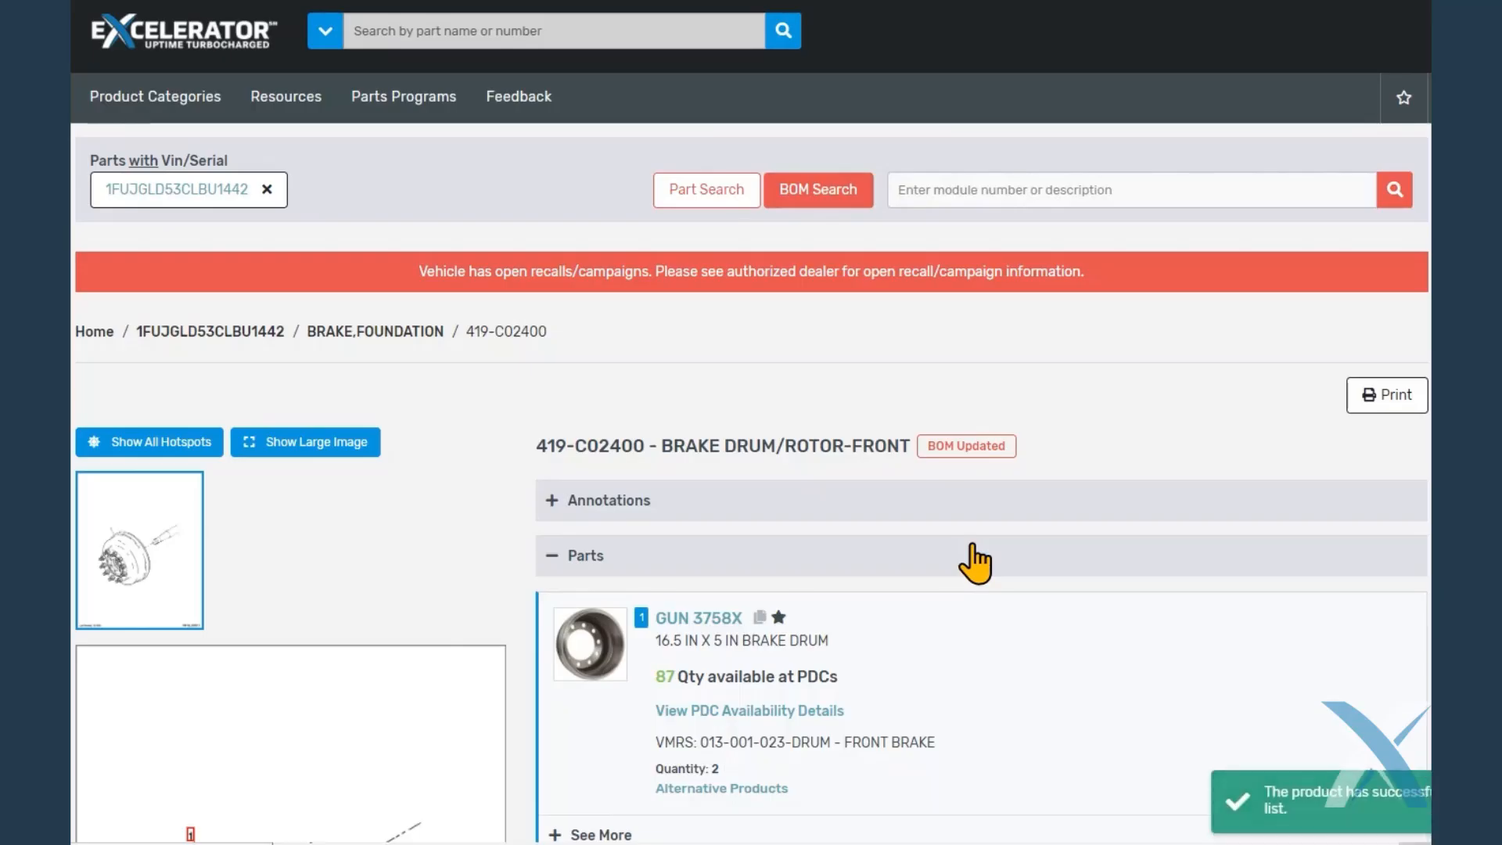
click(1402, 100)
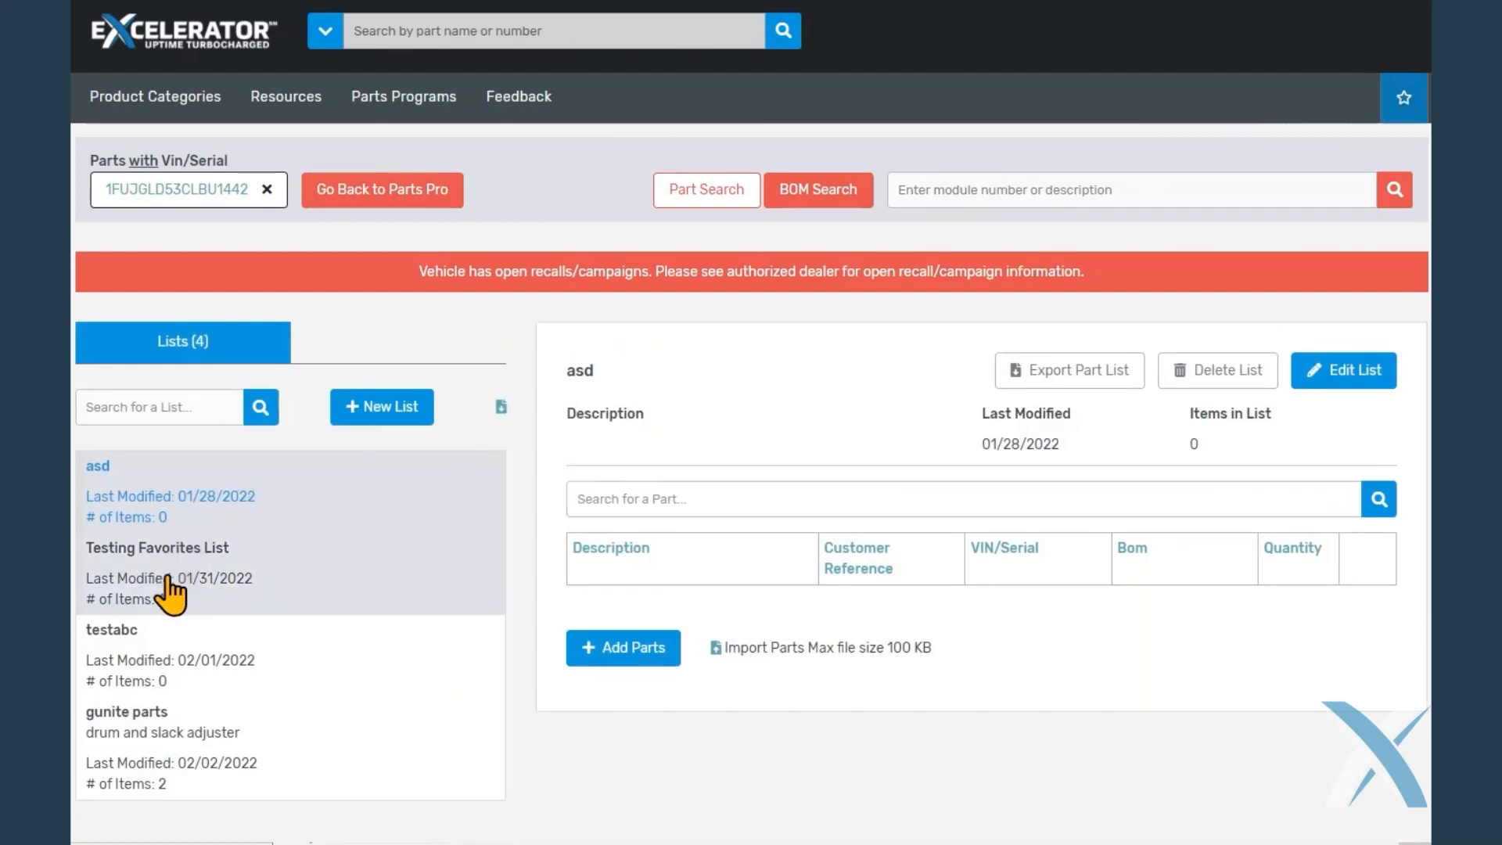
click(145, 738)
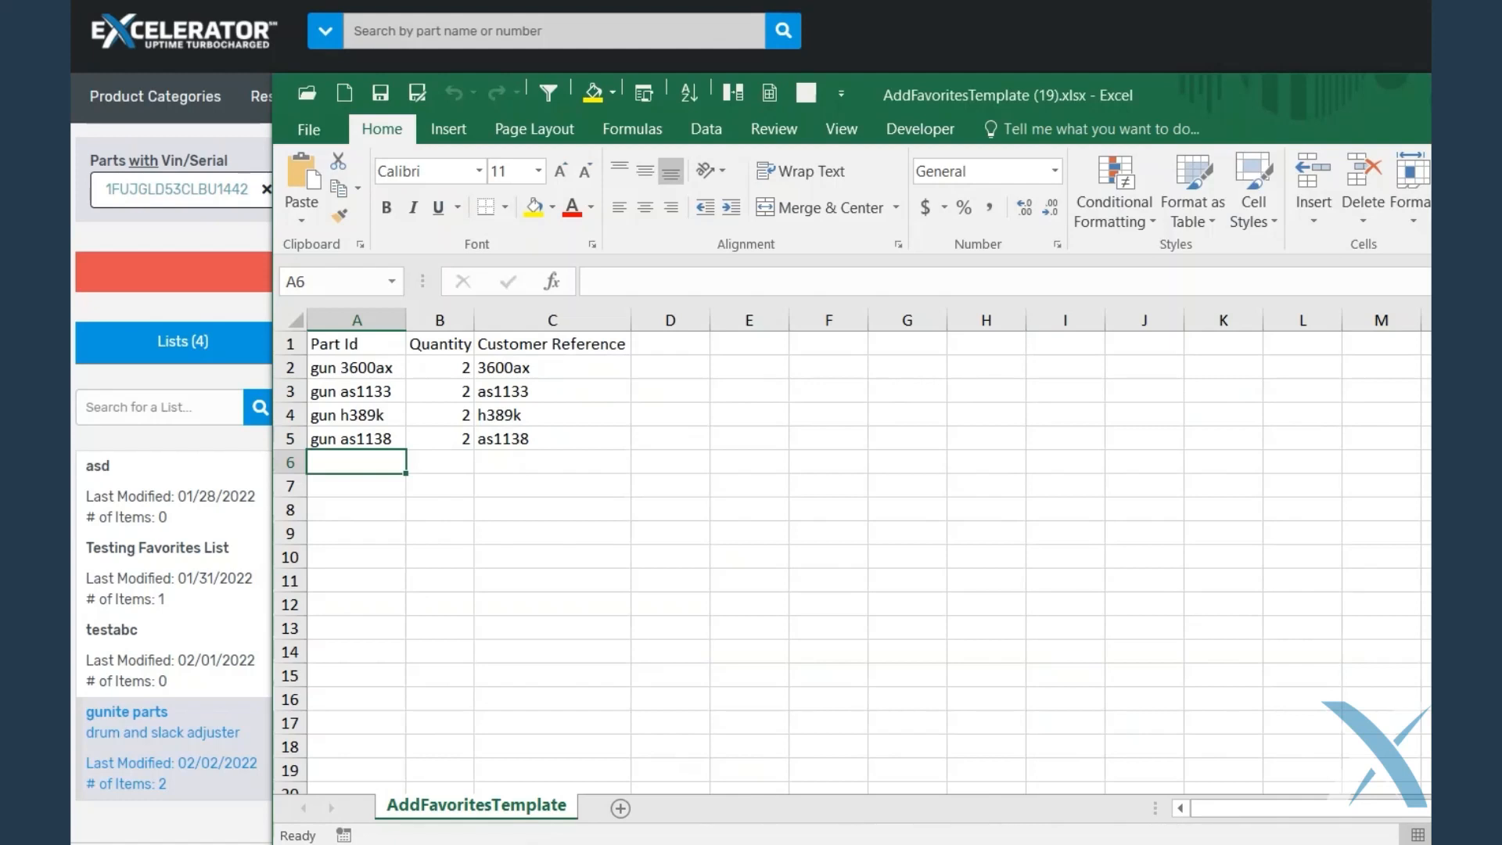
Switch from Excel back to Excelerator and import parts for the gunite parts list from AddFavoritesTemplate (19).xlsx
key(alt+Tab)
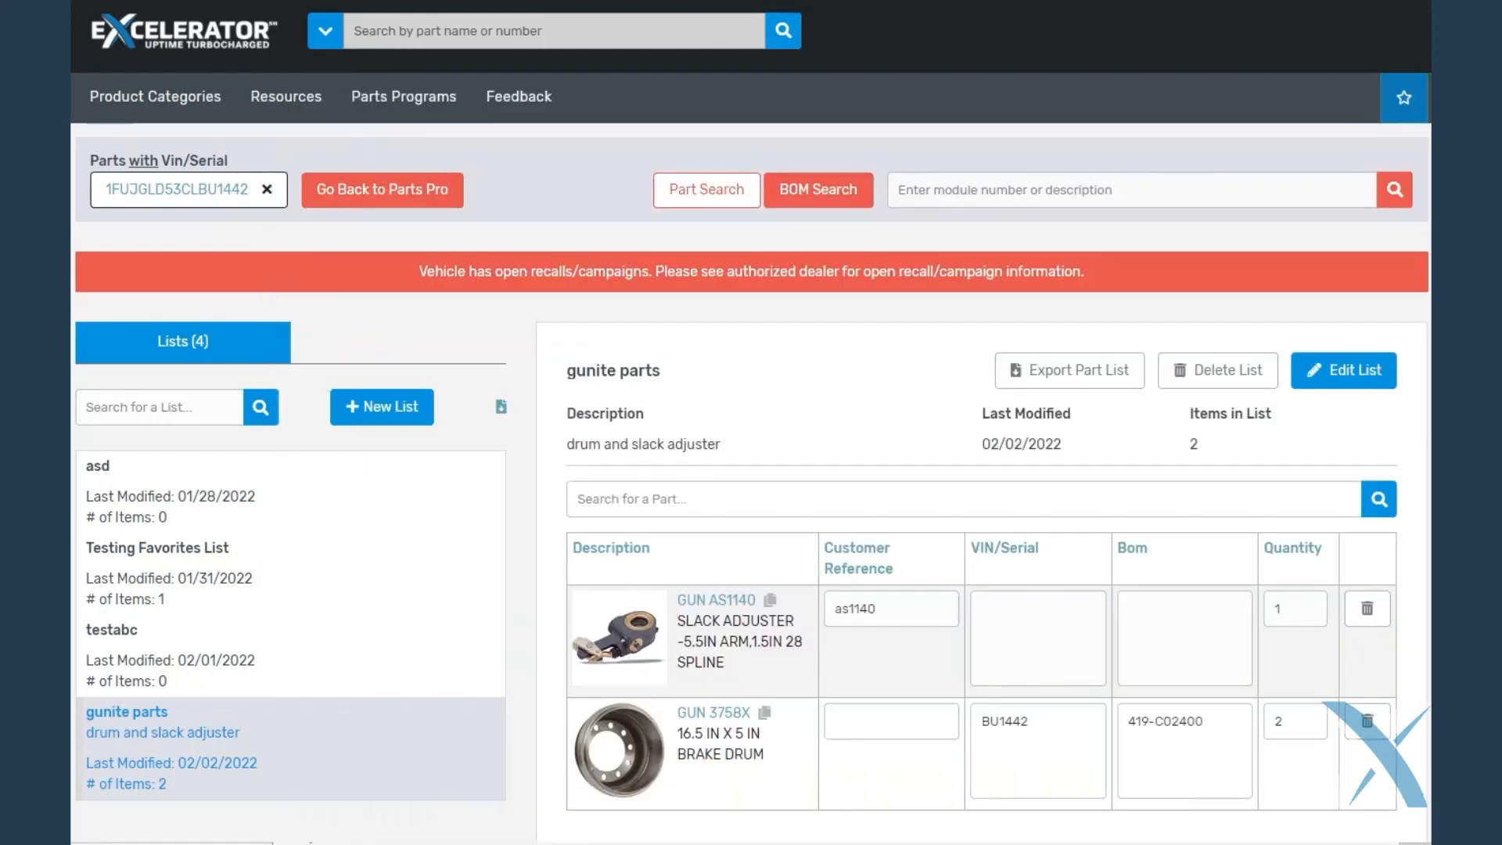
scroll(813, 692, down, 3)
scroll(836, 688, down, 1)
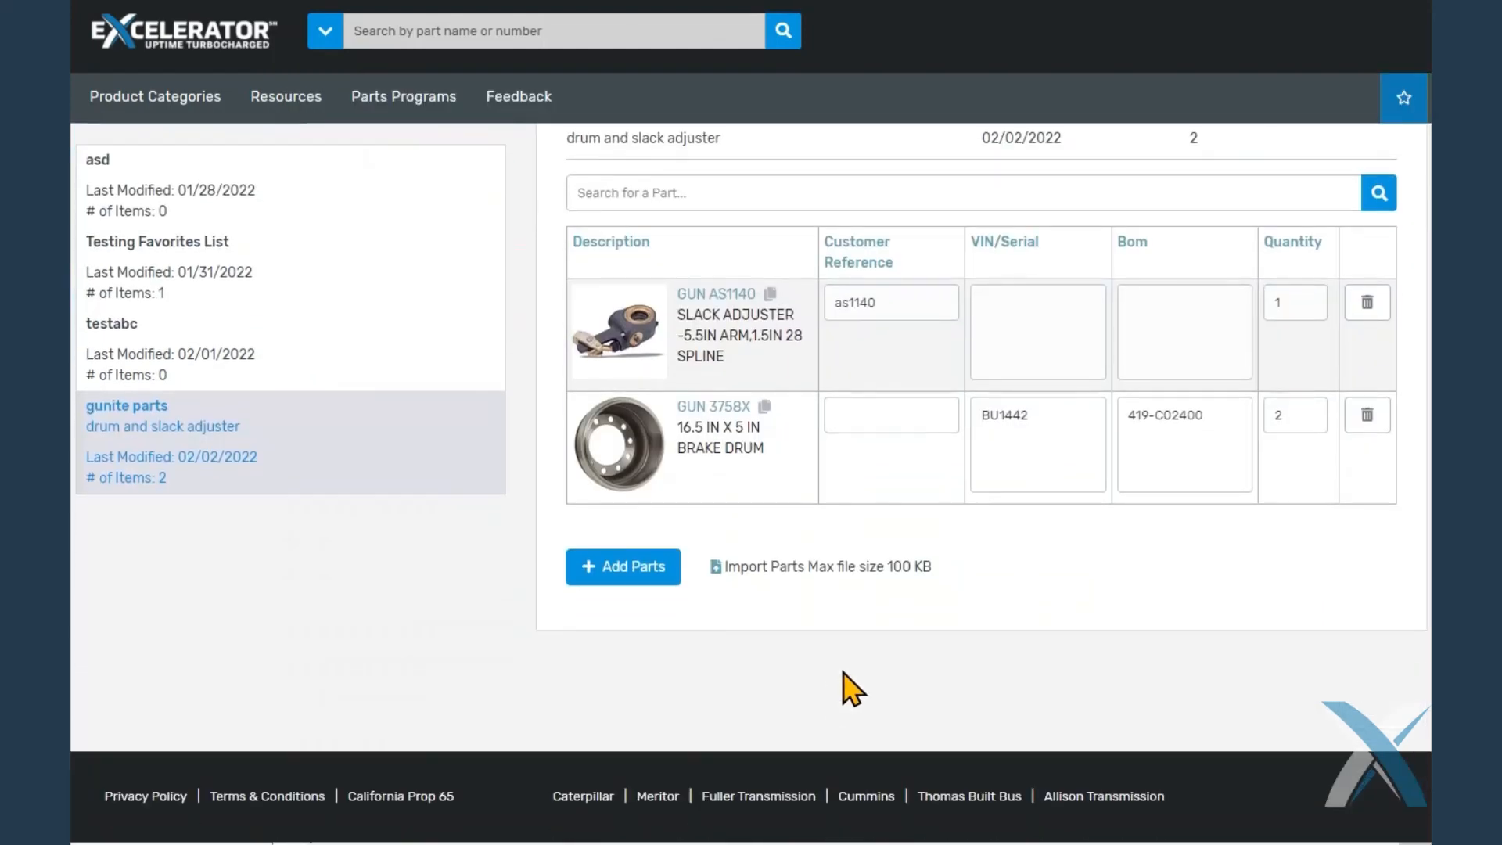
click(716, 573)
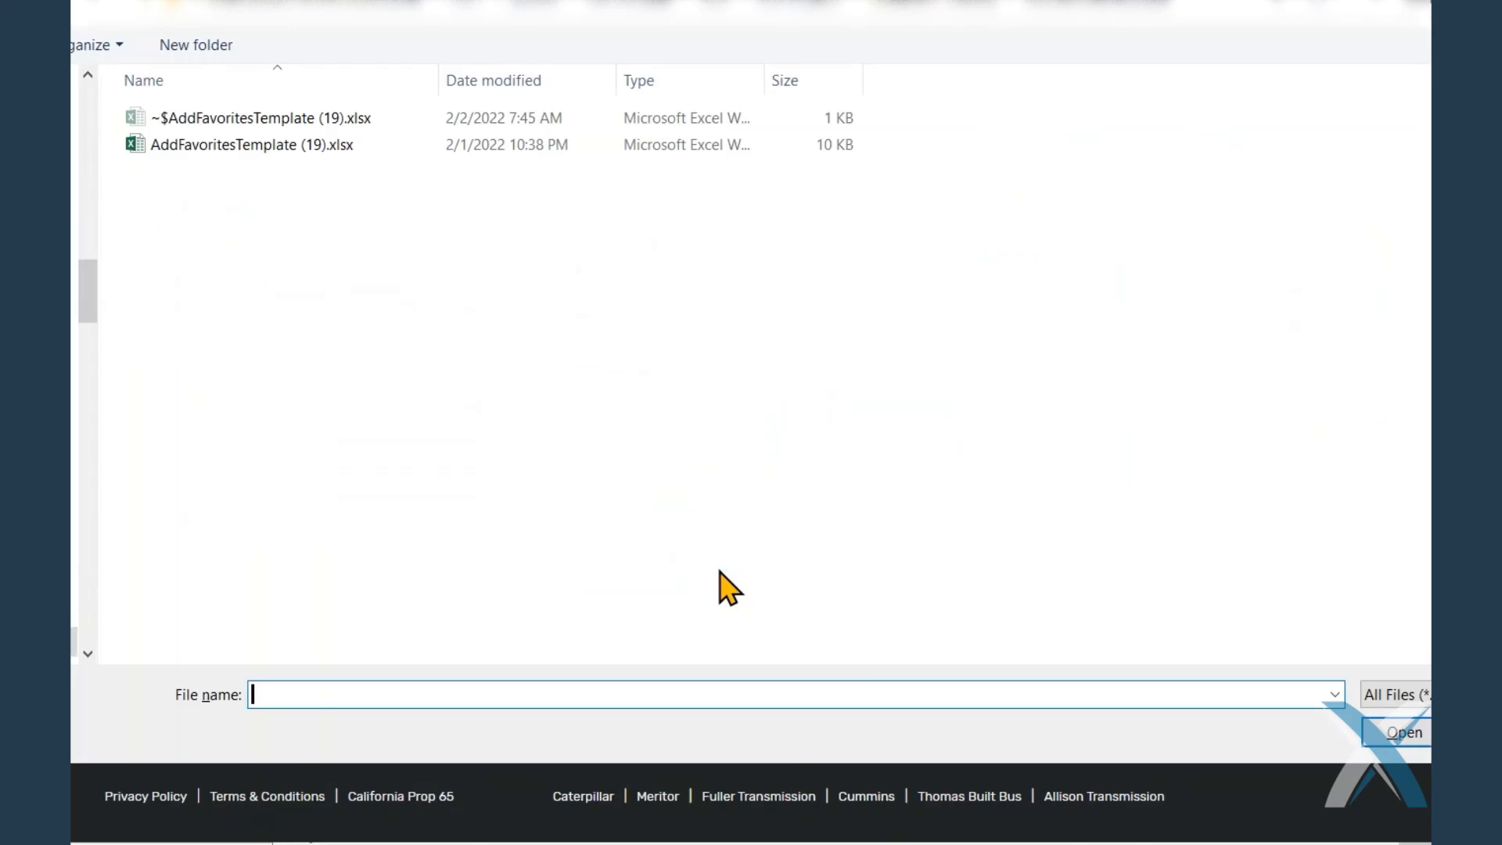
click(237, 157)
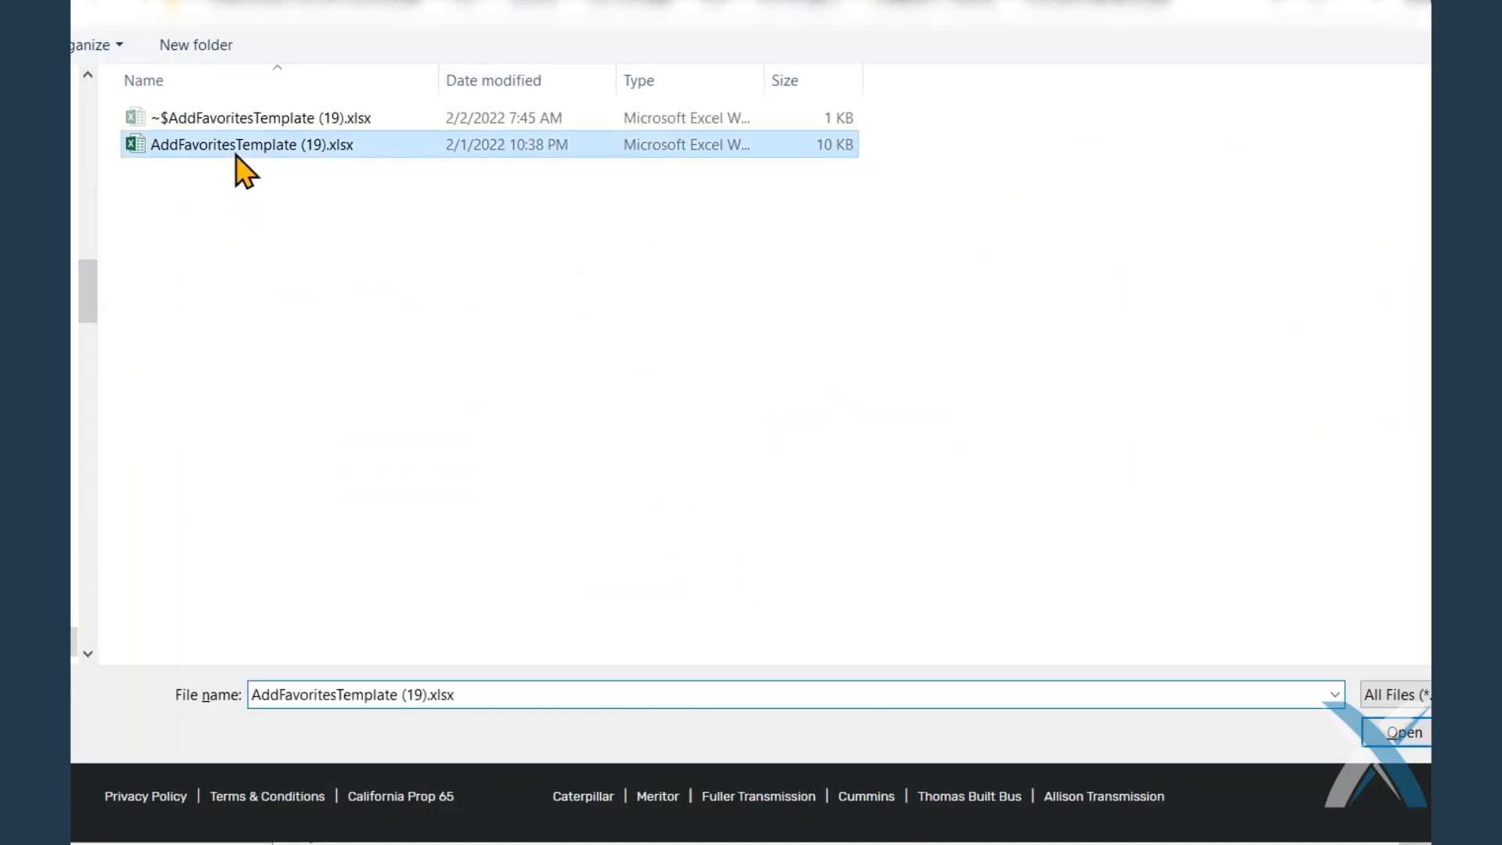
double_click(237, 156)
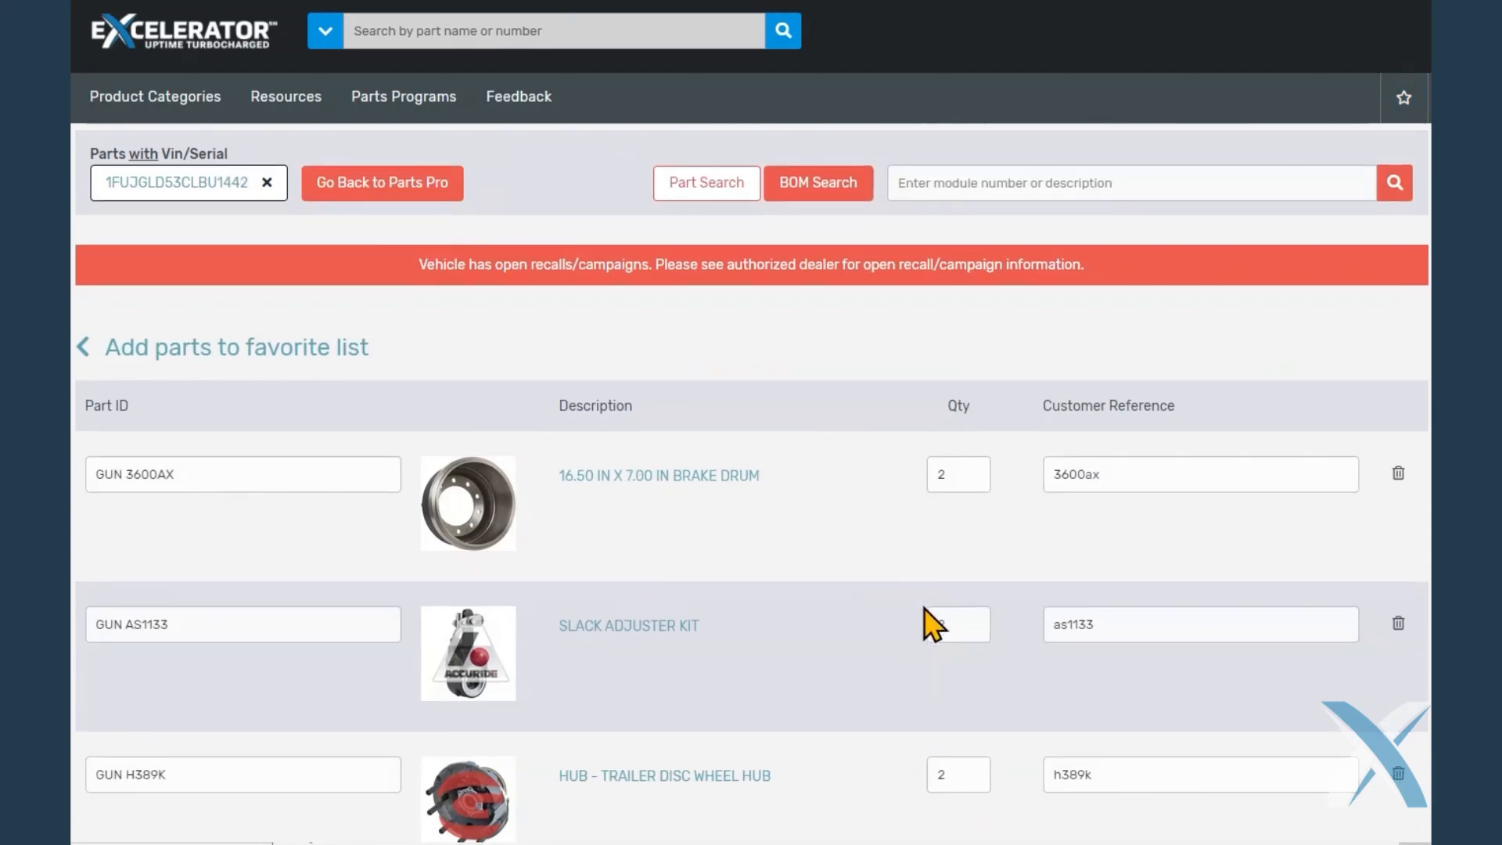
Add all the imported parts to the gunite parts list and review the list's items
scroll(925, 621, down, 3)
scroll(925, 621, down, 5)
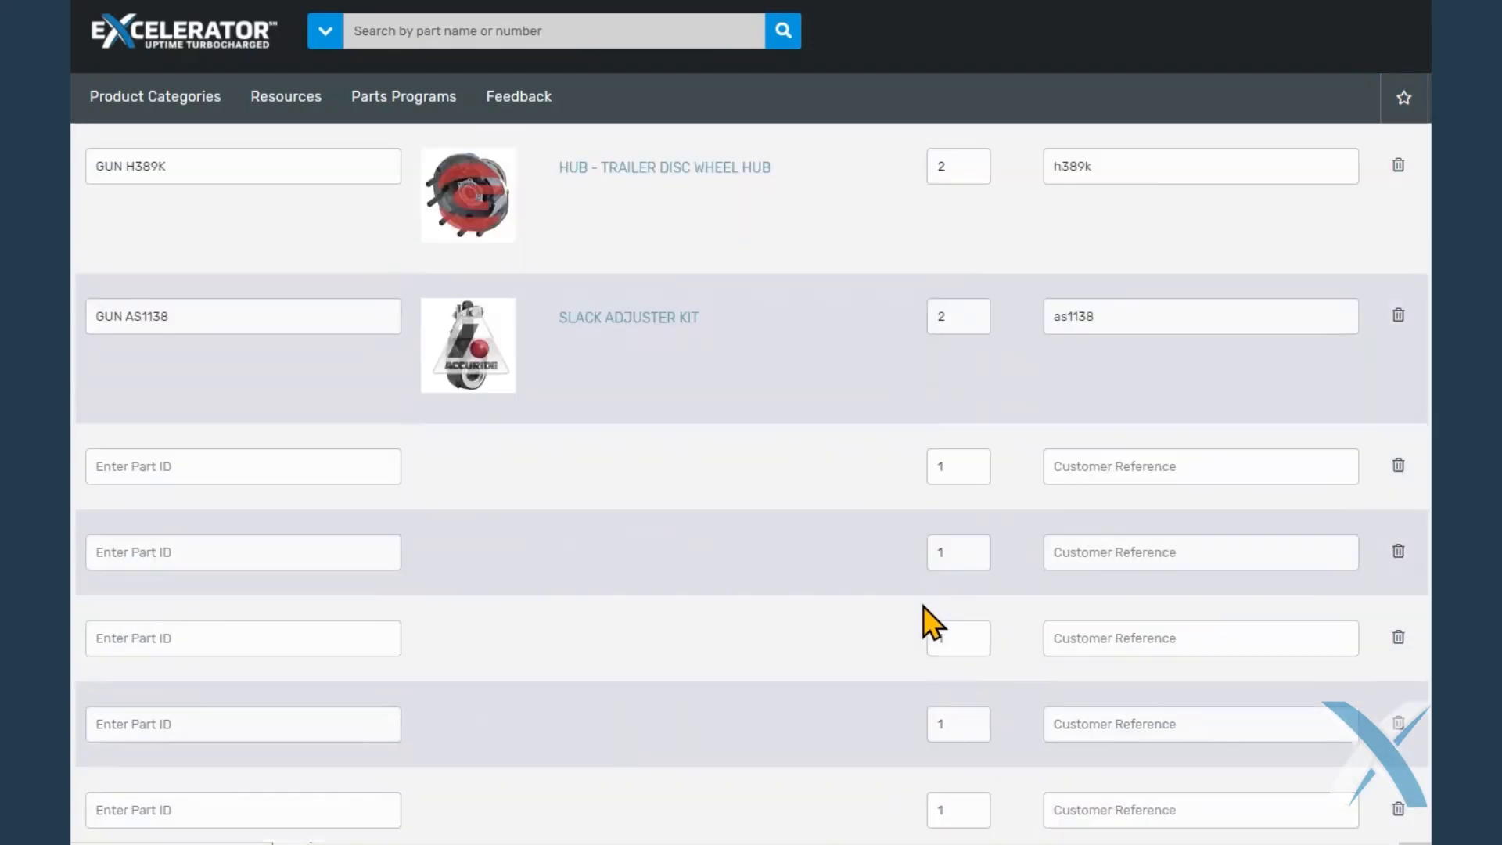
scroll(926, 621, down, 2)
scroll(935, 614, down, 2)
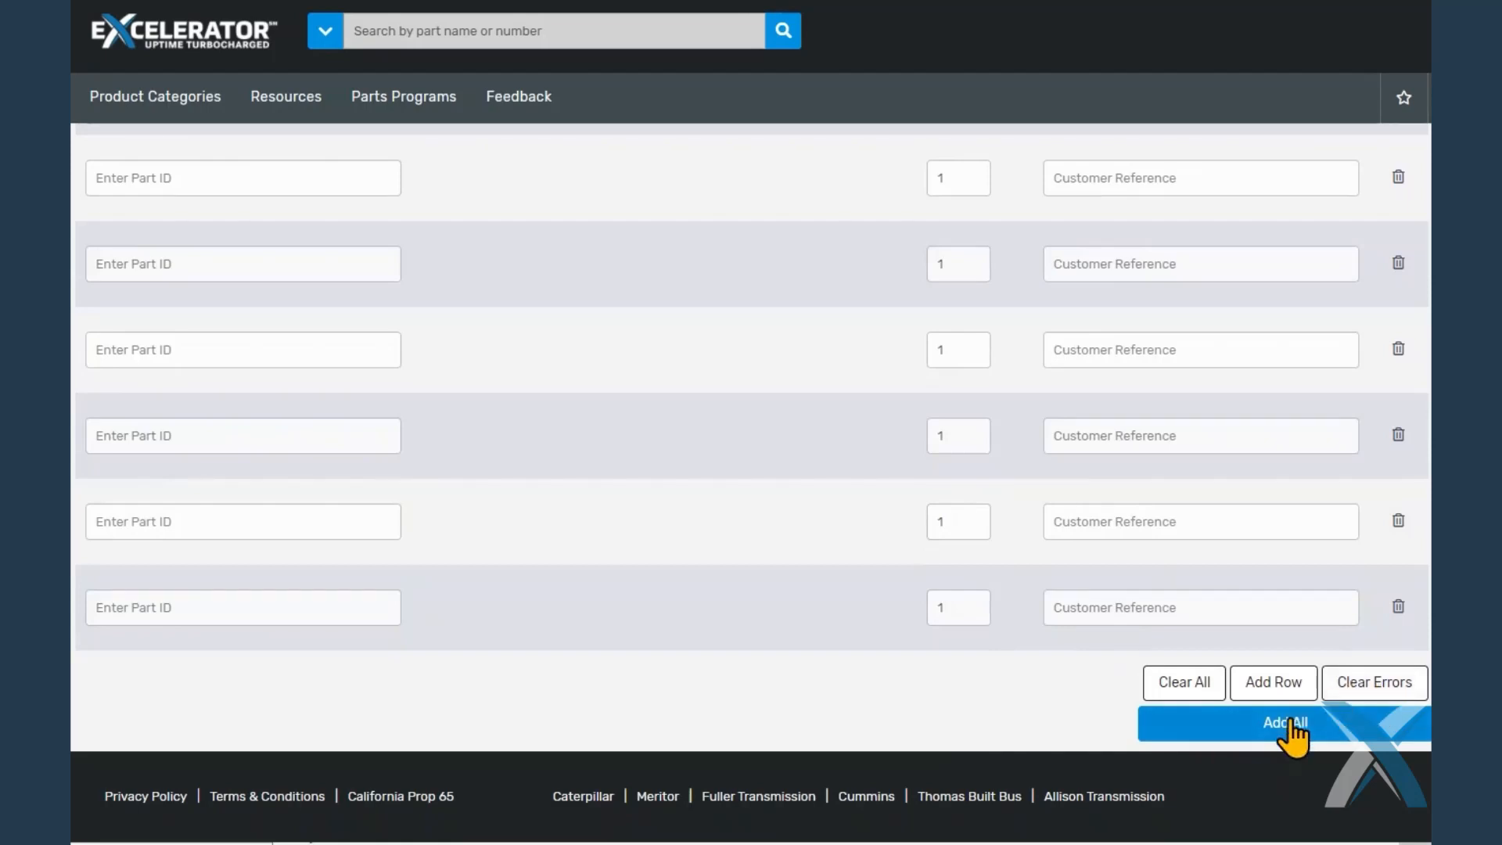
click(1293, 724)
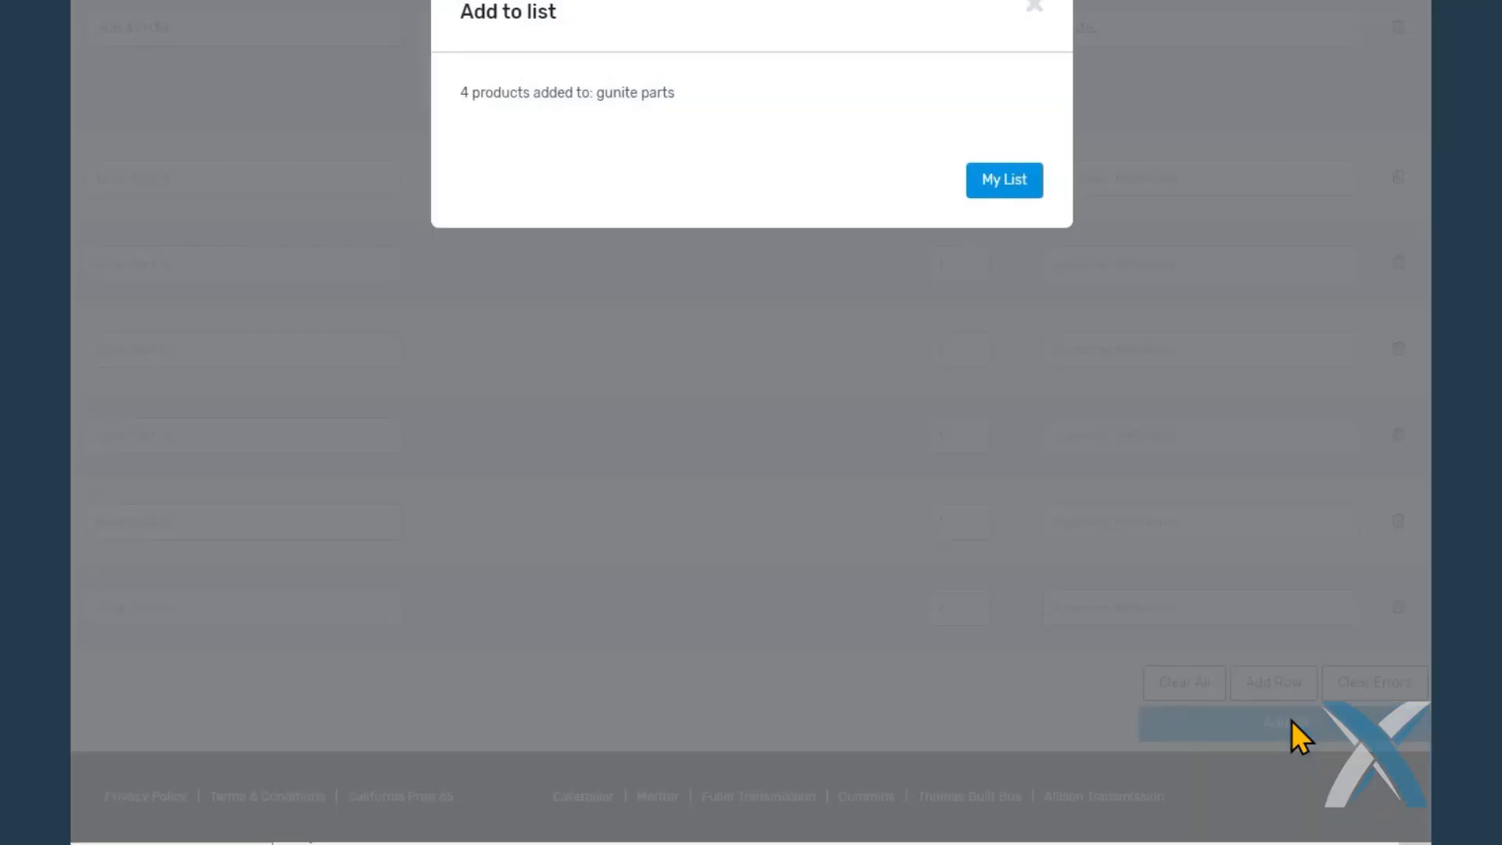
click(1004, 183)
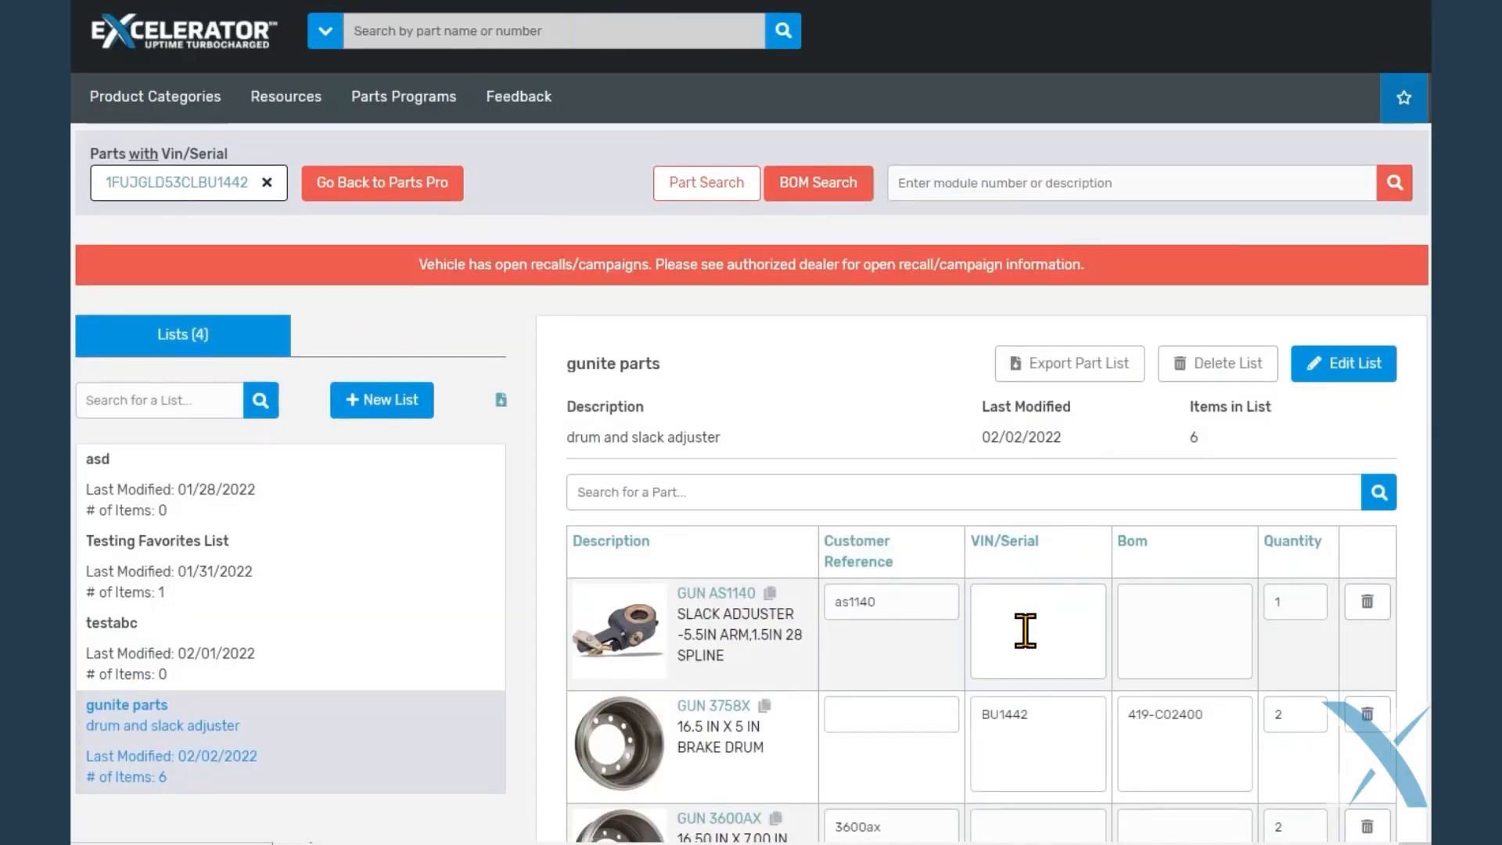
scroll(1023, 621, down, 5)
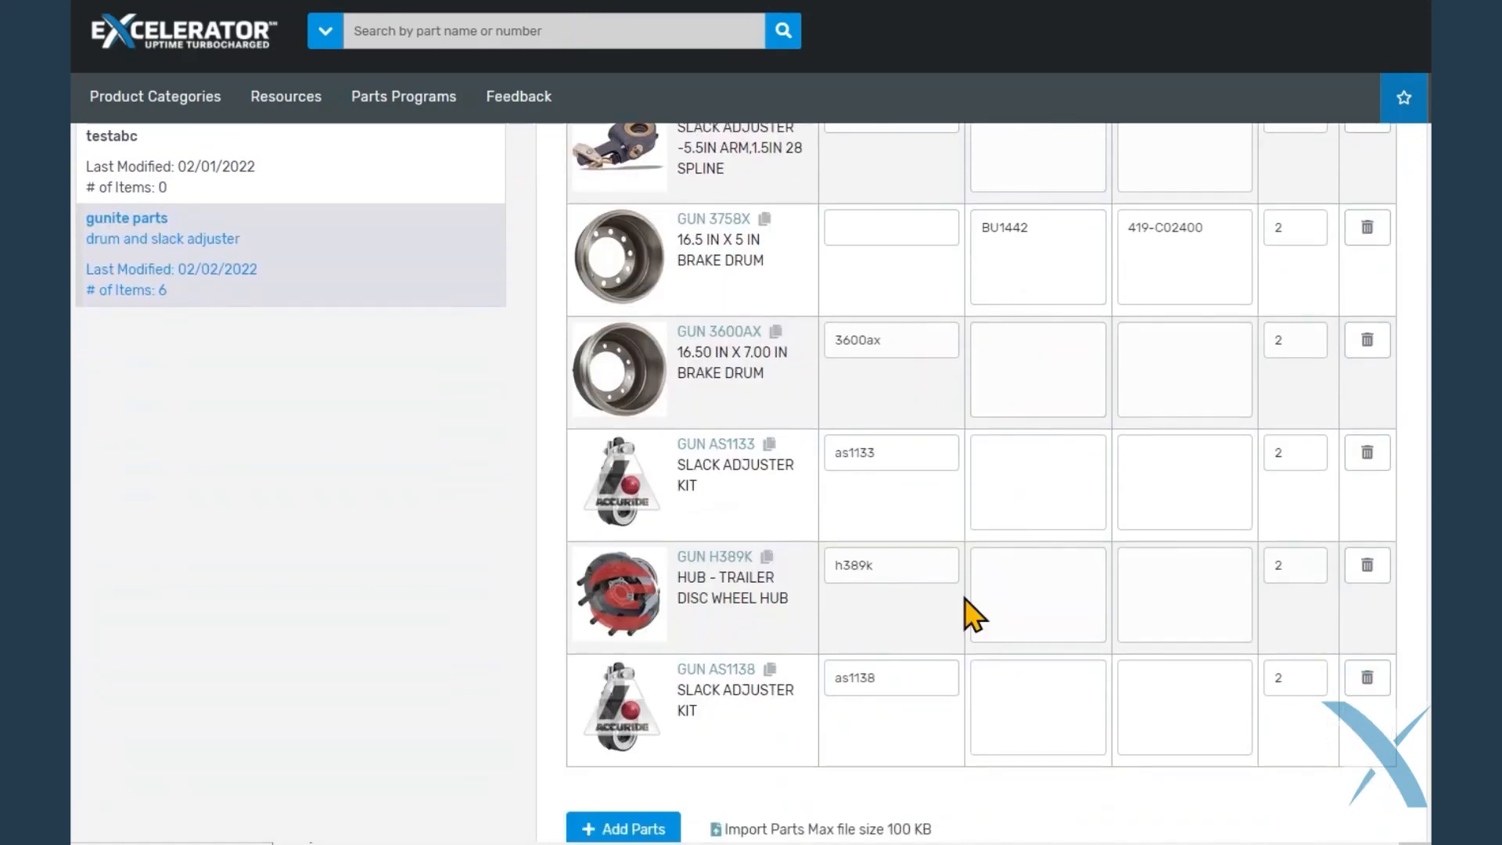
scroll(965, 598, down, 2)
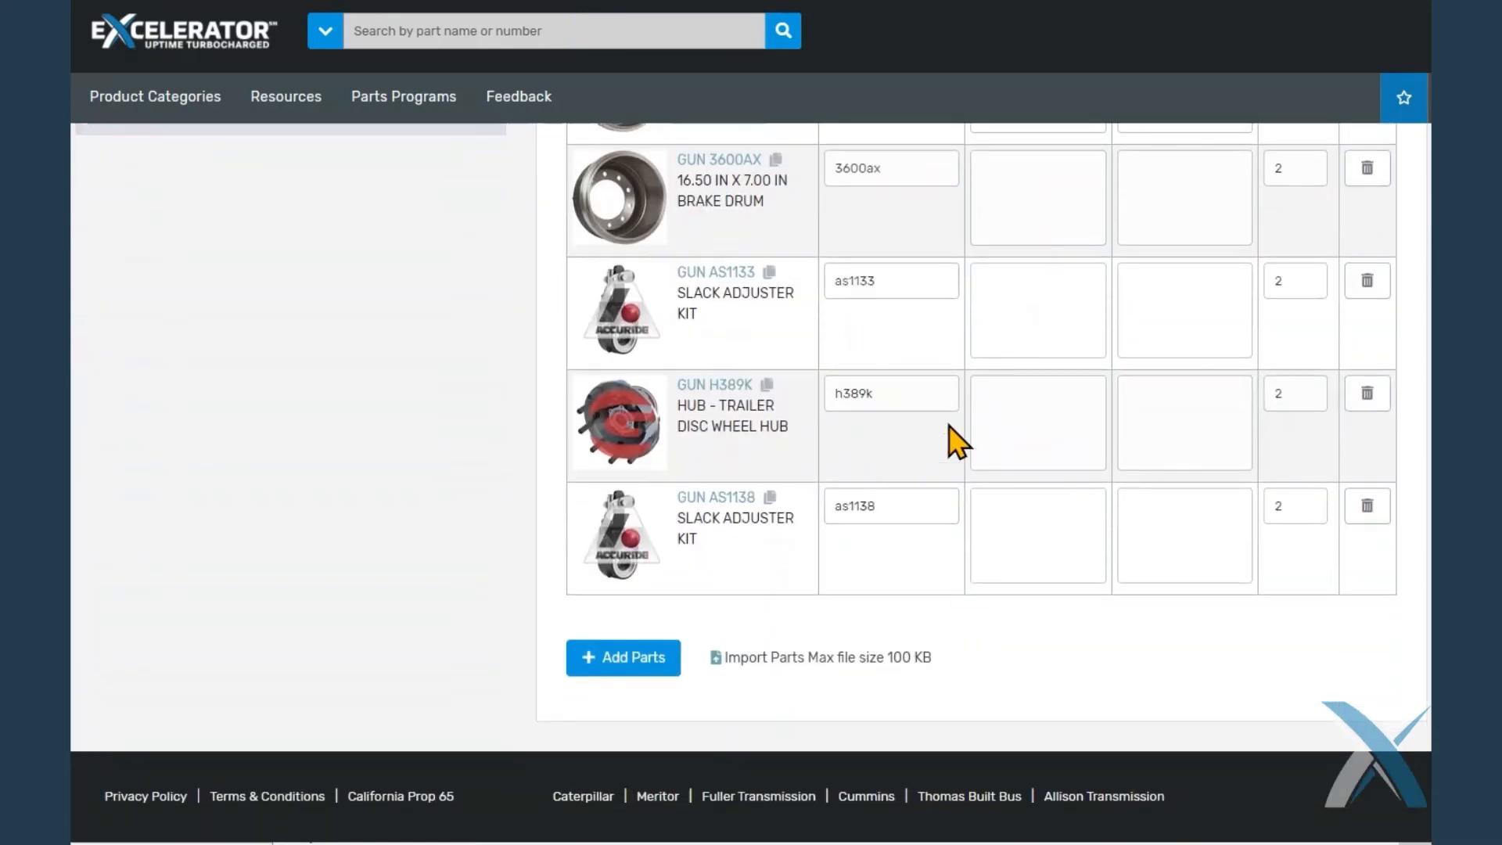
scroll(879, 543, up, 7)
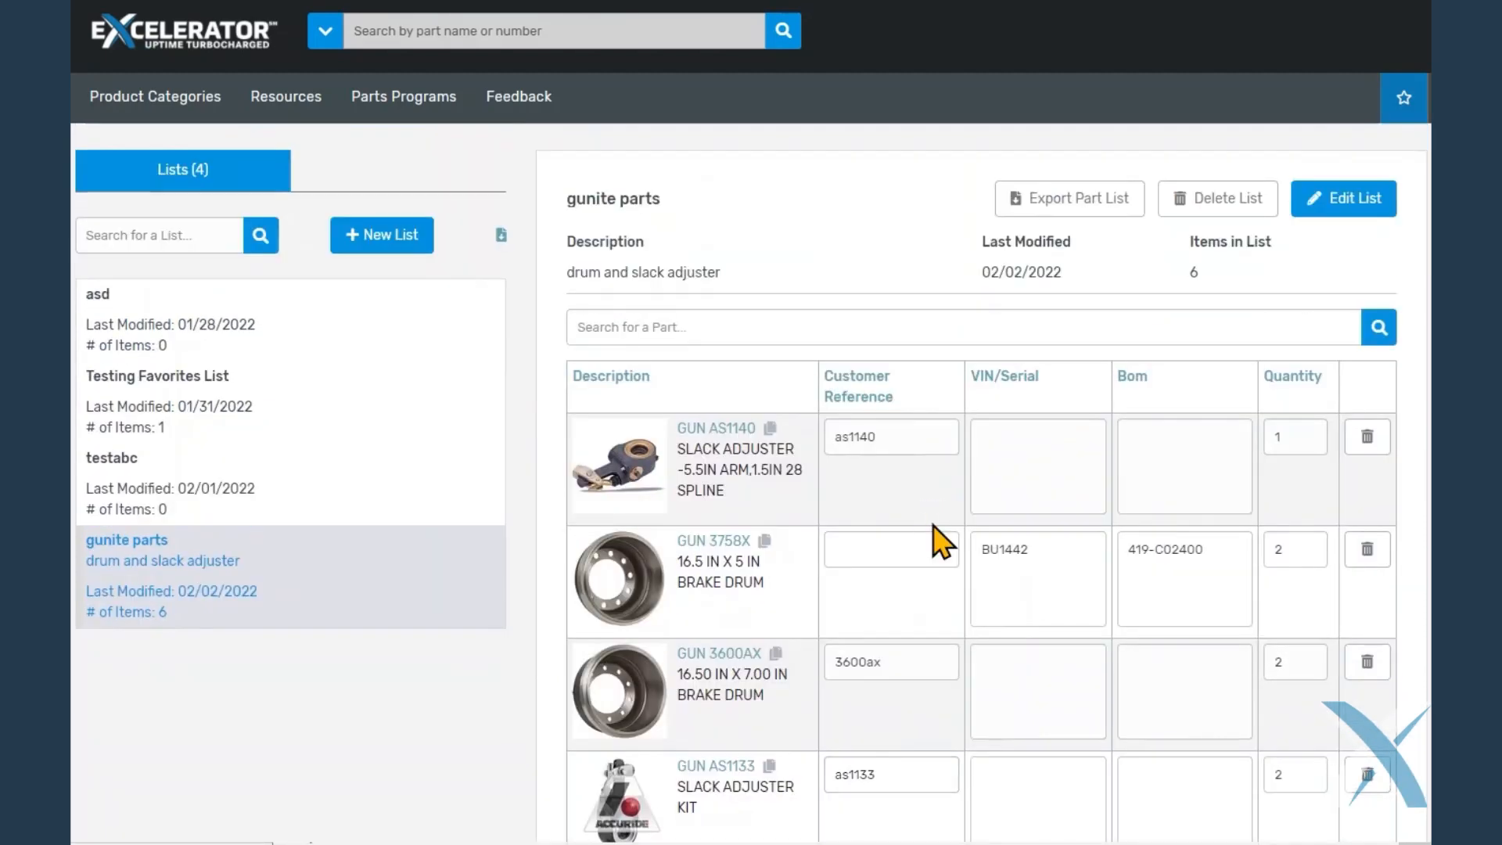